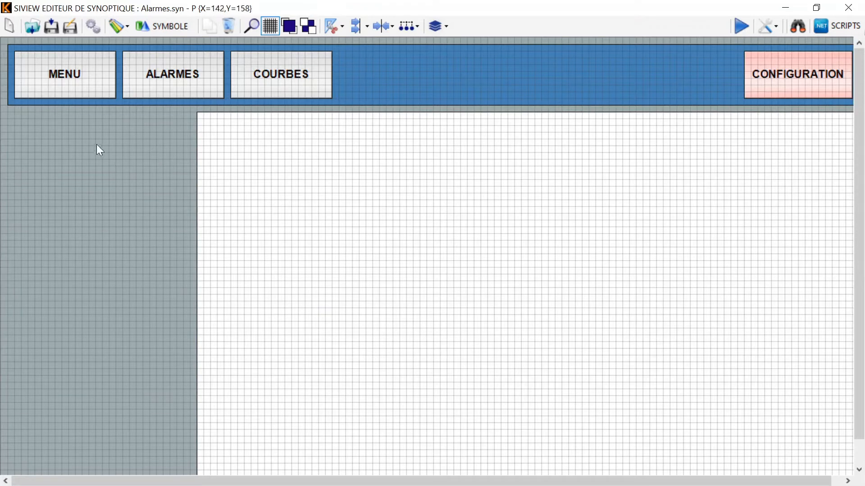
Draw a message display about 150 by 30 below the MENU button and set its background colour to 224; 224; 224.
left_click(119, 29)
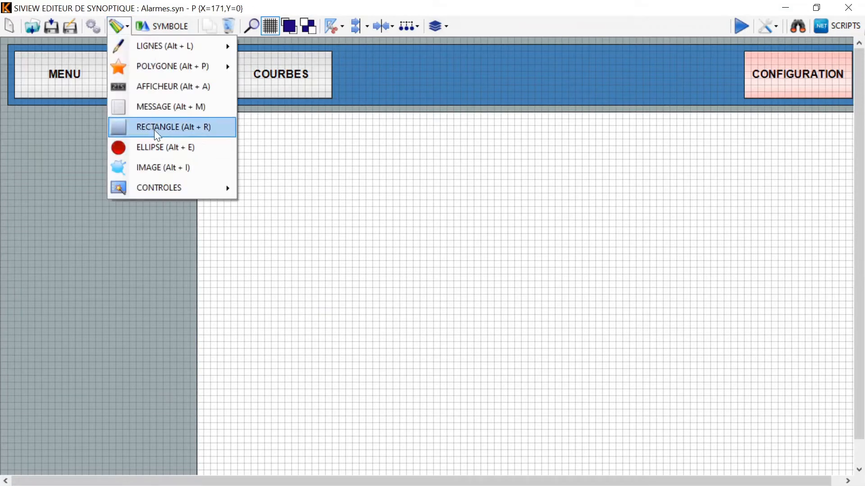
left_click(146, 108)
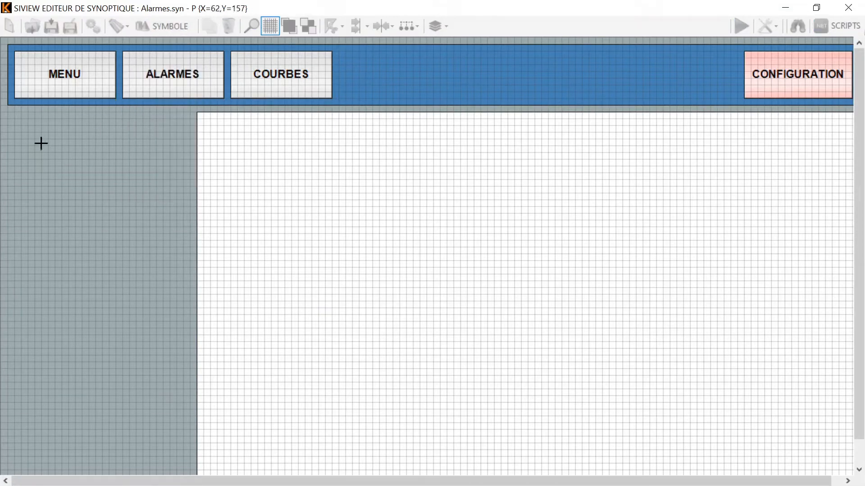
mouse_move(11, 116)
left_mouse_down()
mouse_move(32, 135)
mouse_move(139, 141)
mouse_move(119, 142)
left_mouse_up()
left_click(425, 192)
left_click(426, 193)
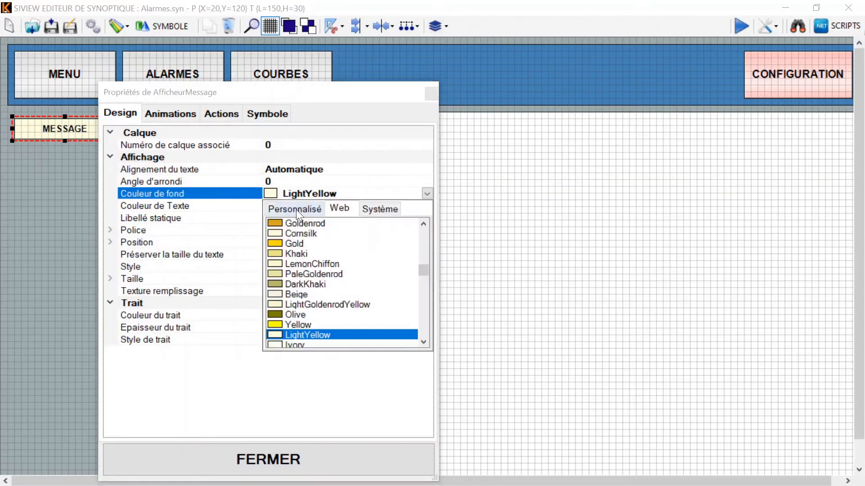
left_click(295, 209)
left_click(277, 241)
Set the message display's static label to ON and its style to Relief.
left_click(418, 218)
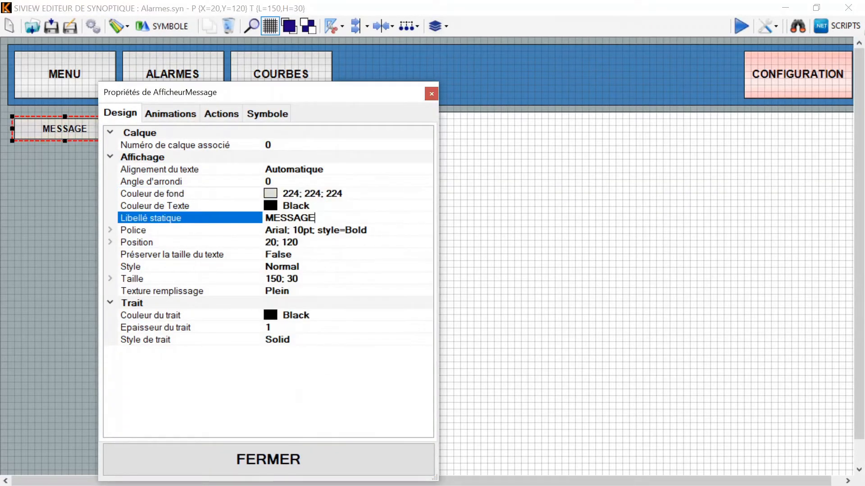
type("ON")
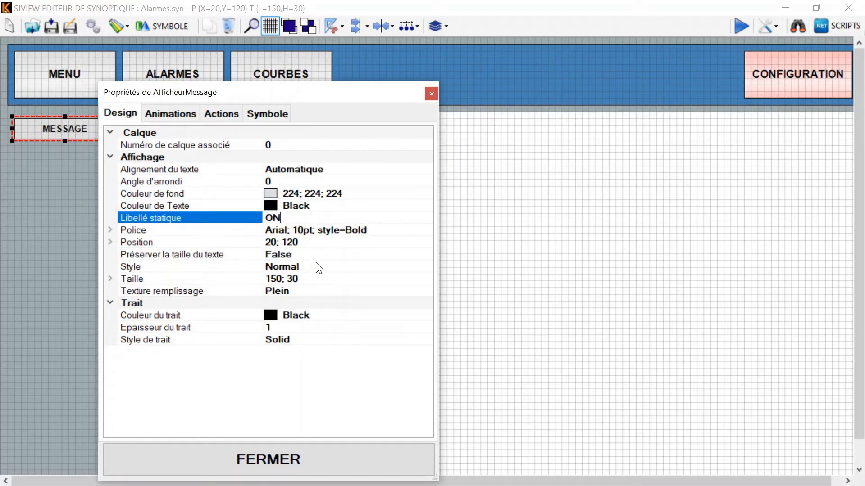
left_click(427, 265)
left_click(427, 265)
left_click(285, 293)
left_click(170, 114)
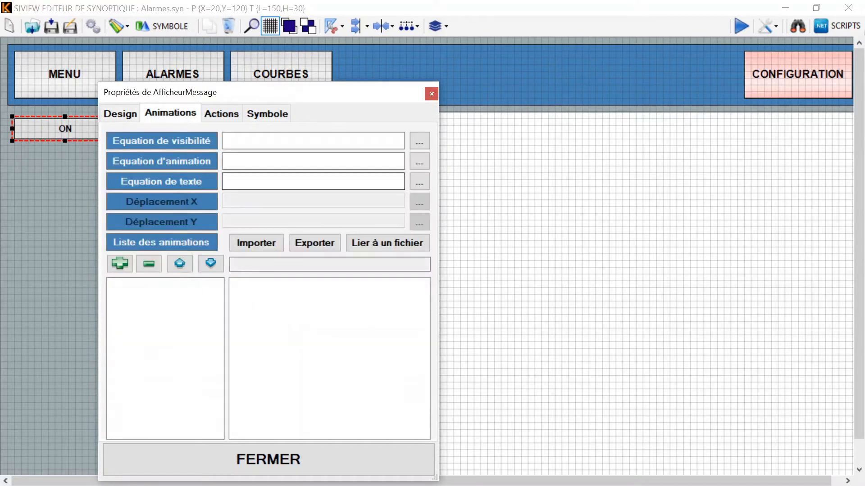
left_click(297, 161)
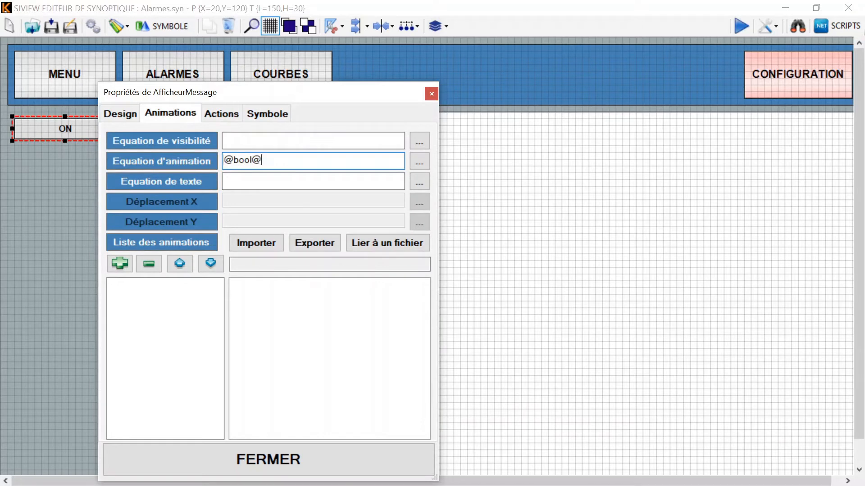
left_click(119, 263)
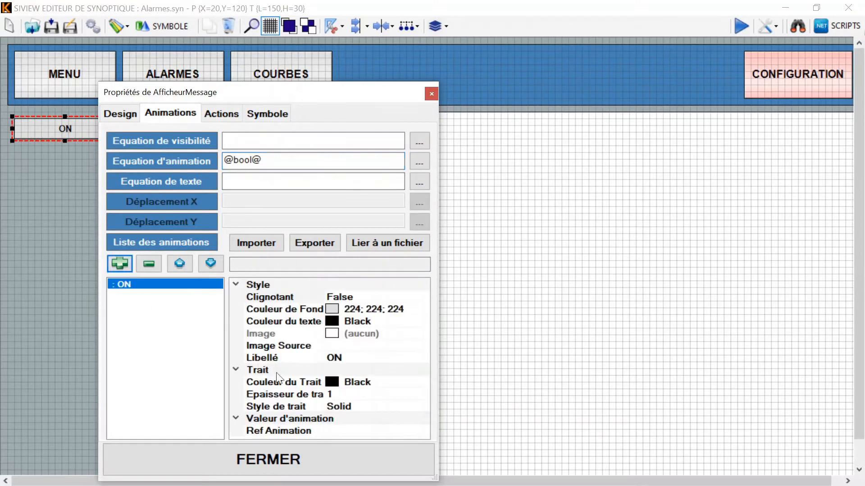
left_click(119, 264)
left_click(327, 431)
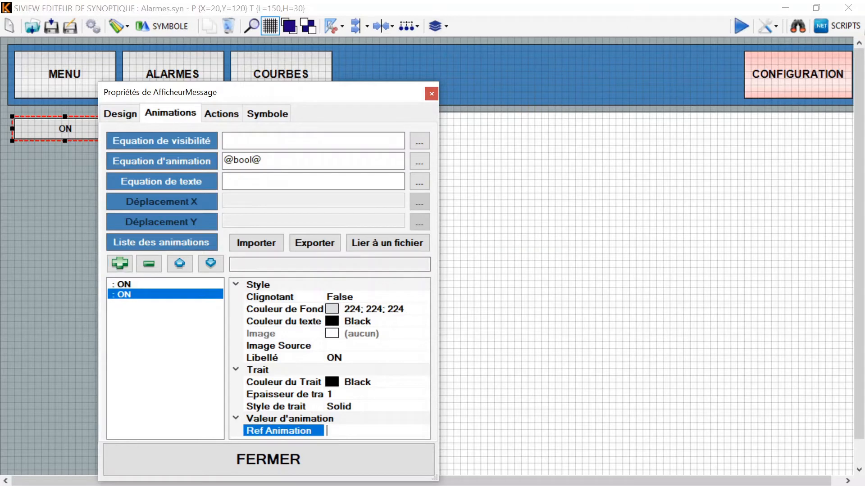
type("= 1")
key("Return")
Give the = 1 animation the light green background 192; 255; 192 and delete the extra animation that has no reference.
left_click(353, 358)
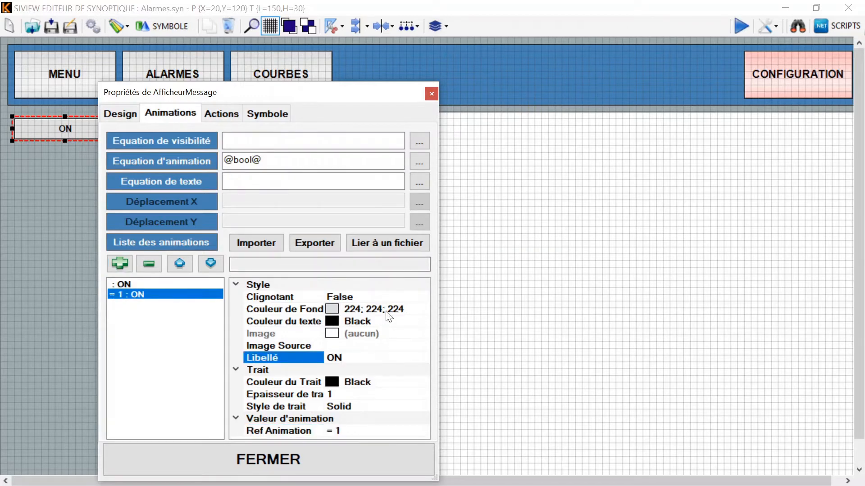
left_click(423, 309)
left_click(422, 309)
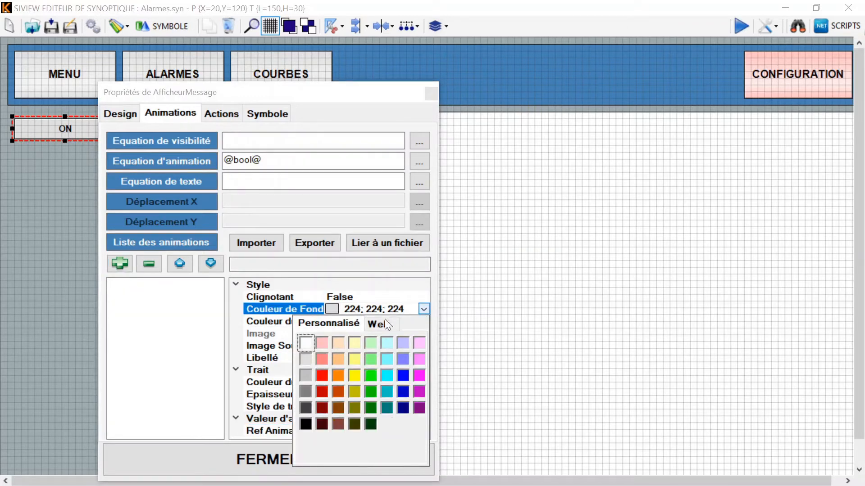
left_click(374, 345)
left_click(149, 284)
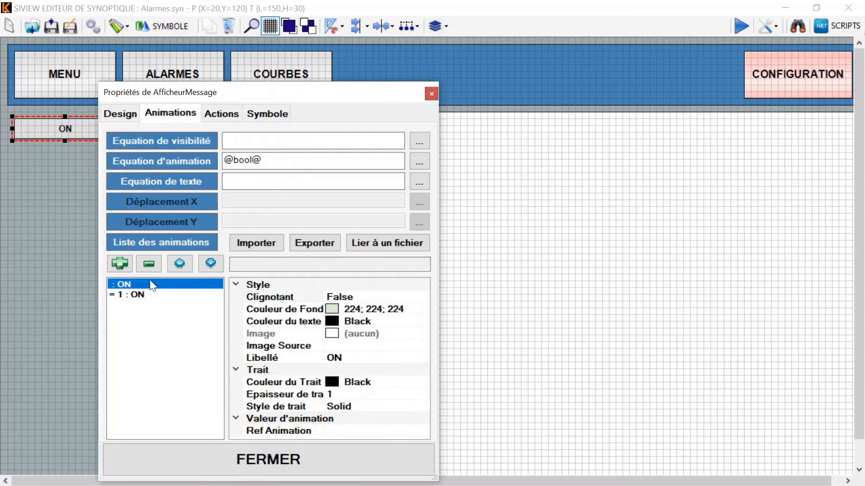
left_click(149, 264)
Set the message display's static label to OFF and check its animation settings.
left_click(116, 113)
left_click(276, 218)
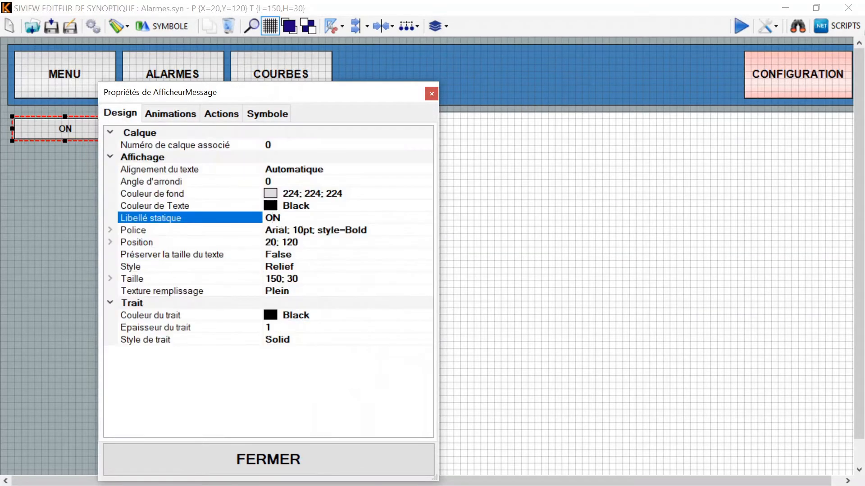
type("FF")
left_click(168, 115)
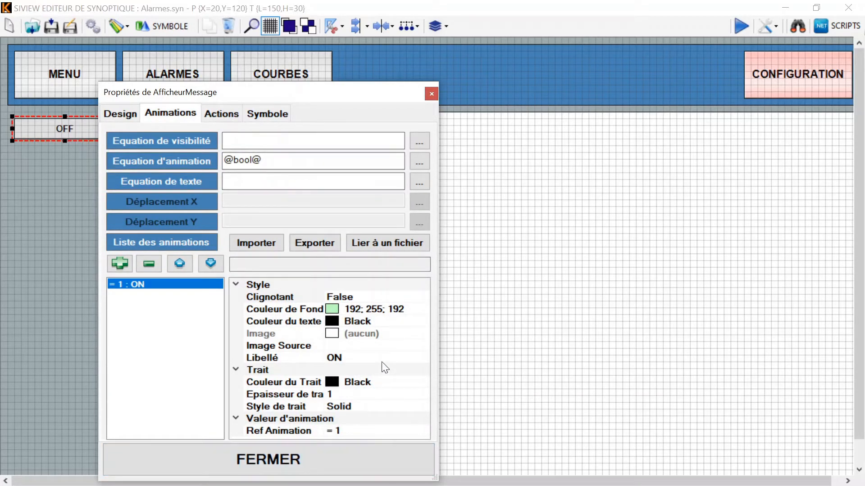
left_click(220, 118)
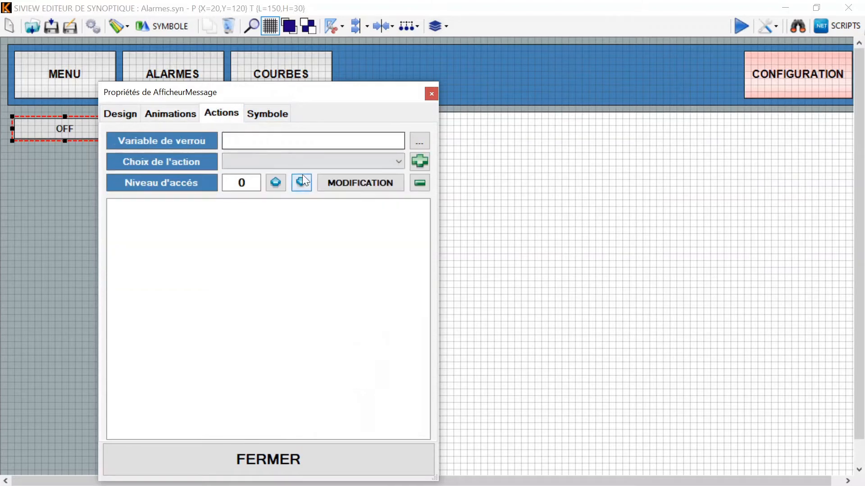
left_click(300, 161)
left_click(299, 206)
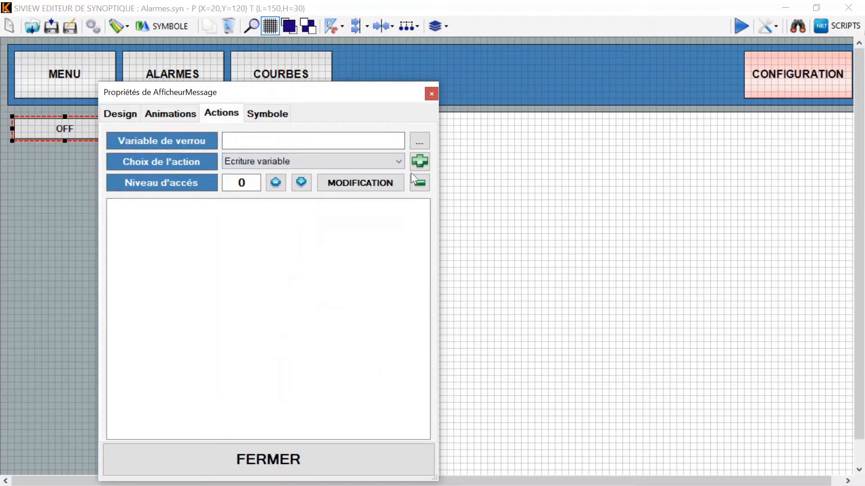
left_click(417, 166)
type("@boo@")
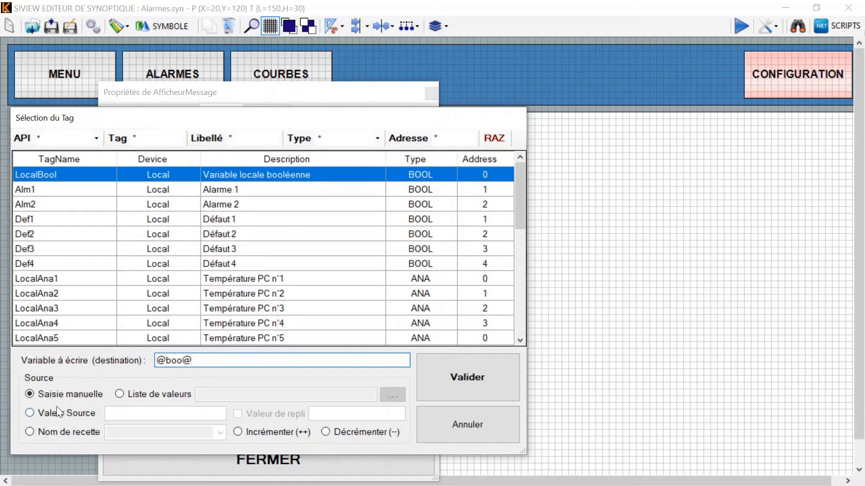
left_click(43, 417)
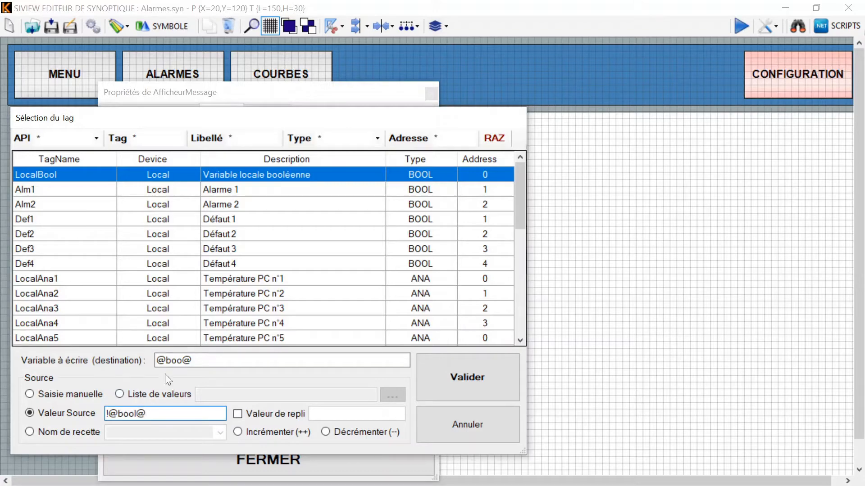
left_click(182, 360)
type("l")
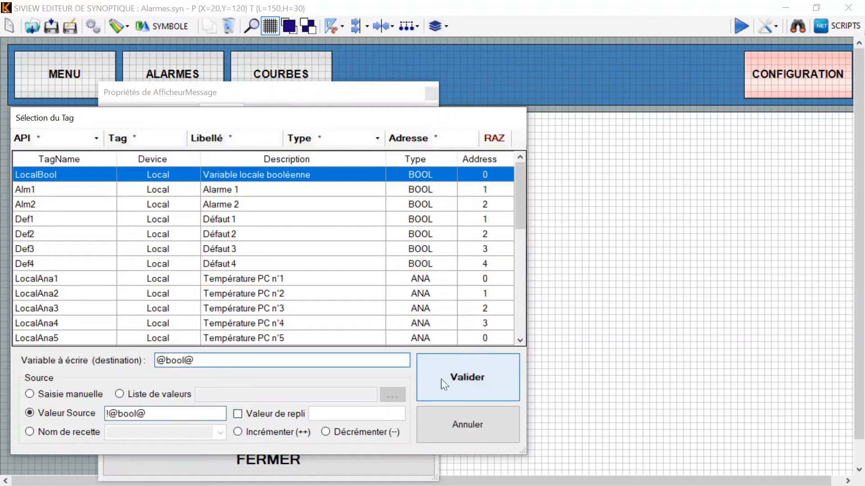
left_click(471, 378)
left_click(309, 460)
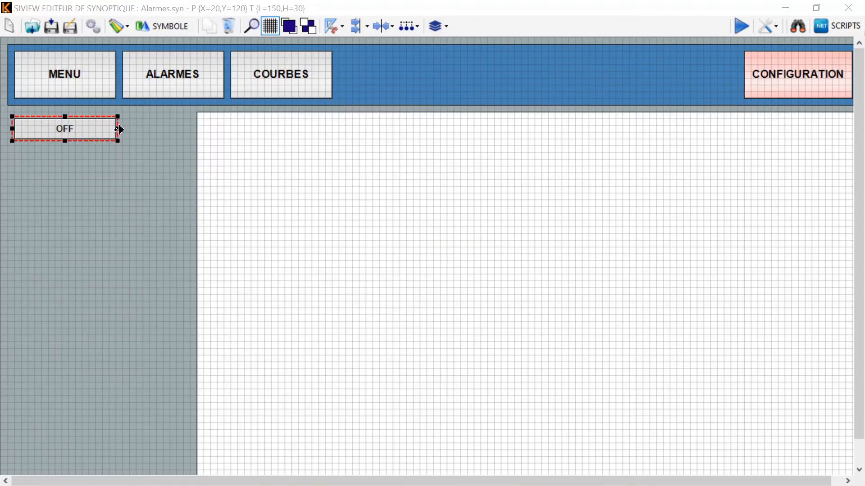
Widen the OFF display to about 260 and move it down to about Y=130.
left_click_drag(118, 129, 193, 133)
left_click_drag(101, 128, 100, 135)
Draw a second message display about 260 by 20 directly above the OFF display.
left_click(120, 27)
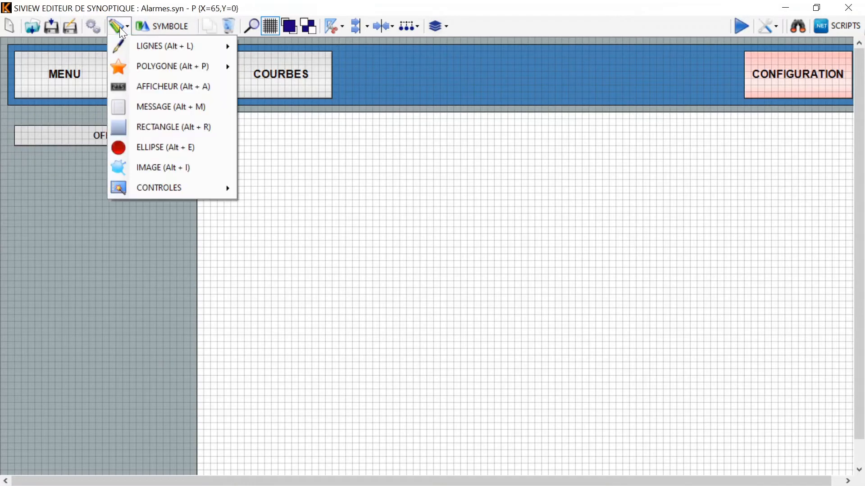
left_click(143, 114)
mouse_move(13, 103)
left_mouse_down()
mouse_move(151, 130)
mouse_move(193, 127)
left_mouse_up()
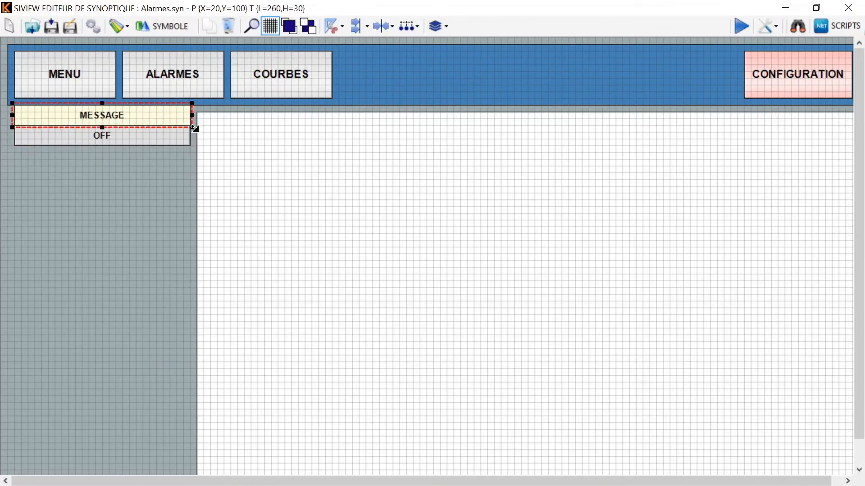
left_click_drag(102, 100, 105, 109)
Set the upper message display's background colour to White and its static label to "-".
double_click(105, 120)
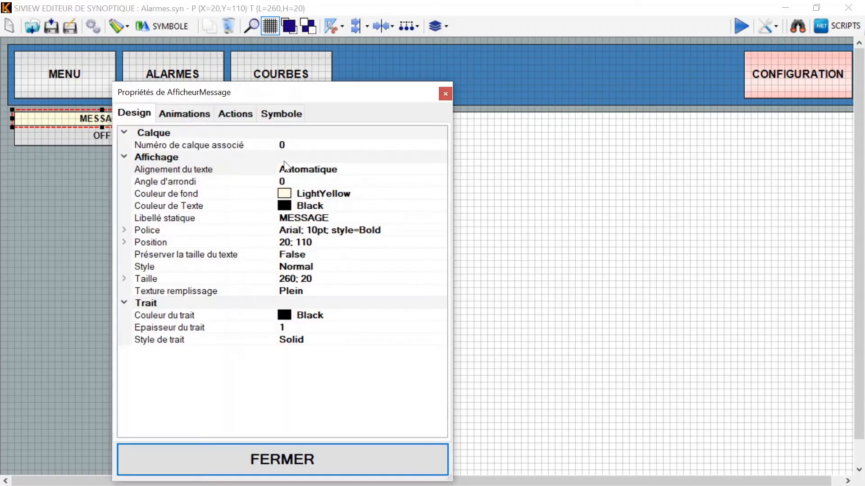
left_click(380, 193)
left_click(441, 193)
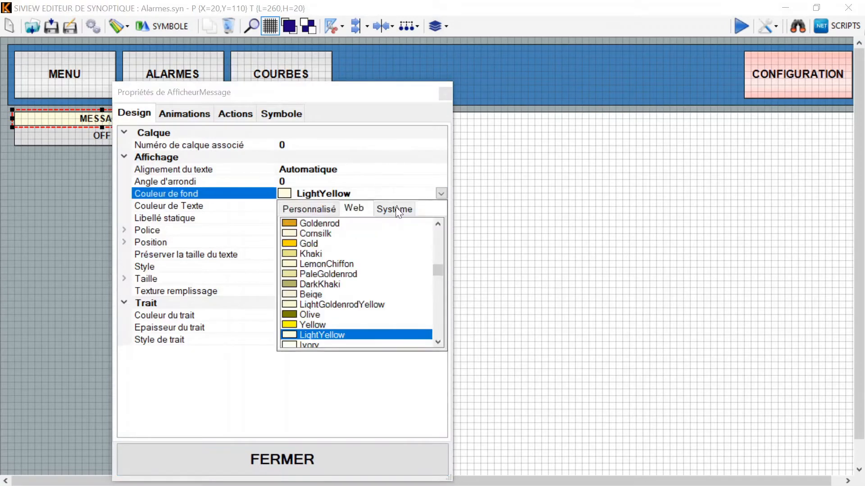
left_click(299, 209)
left_click(291, 228)
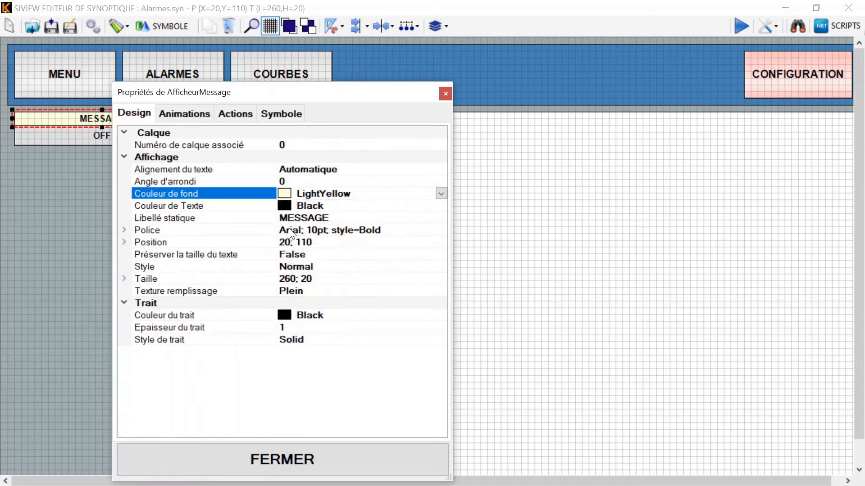
left_click(143, 218)
key("BackSpace")
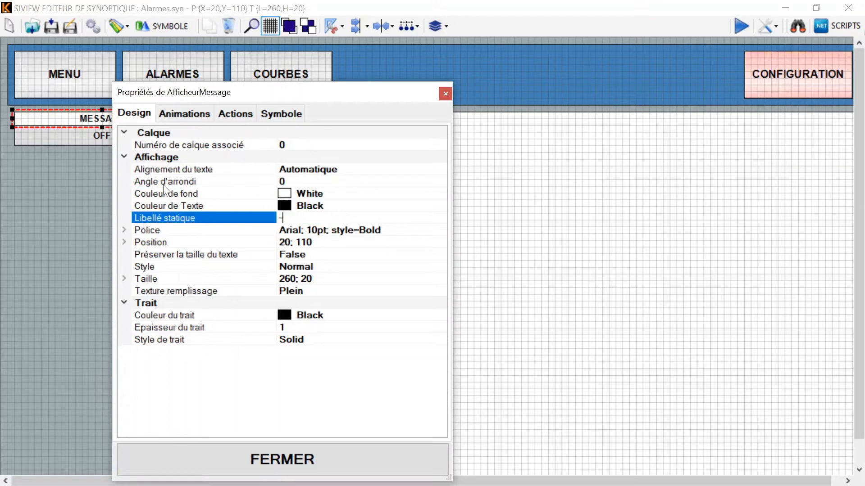
left_click(201, 118)
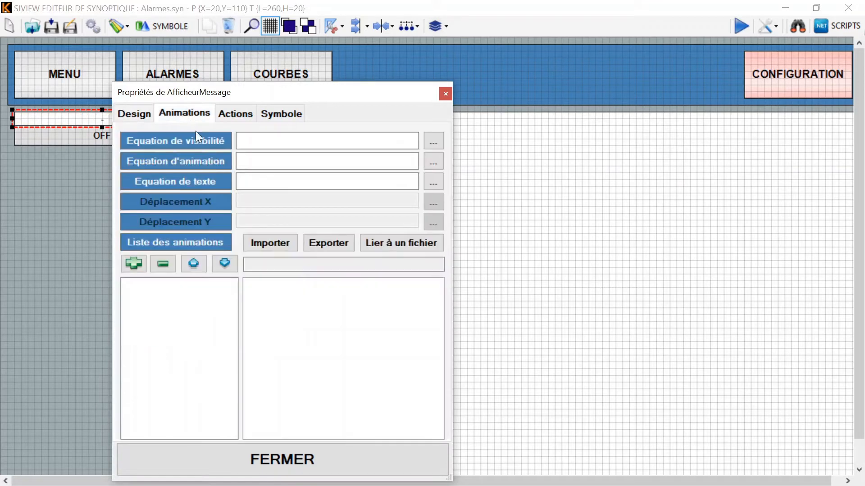
left_click(433, 182)
left_click(452, 391)
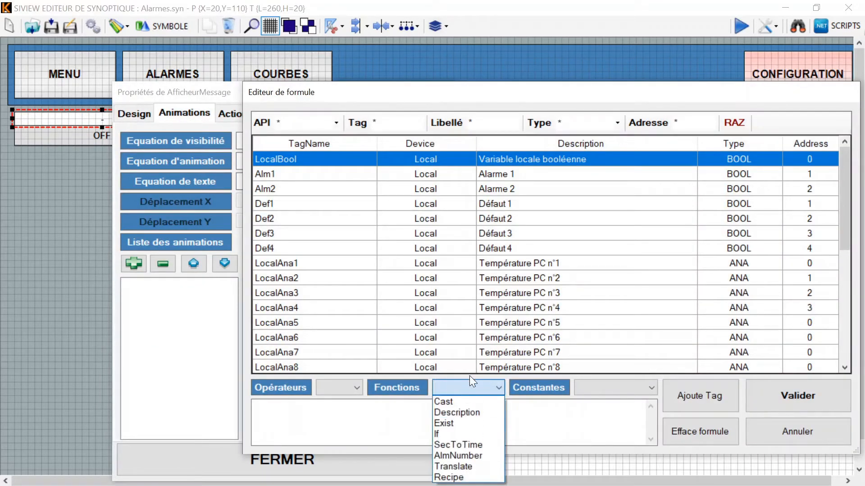
left_click(464, 411)
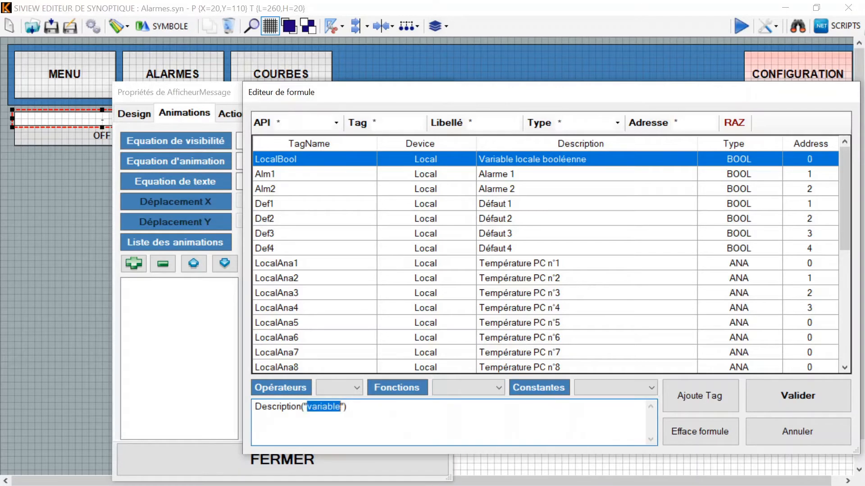
type("@bool@")
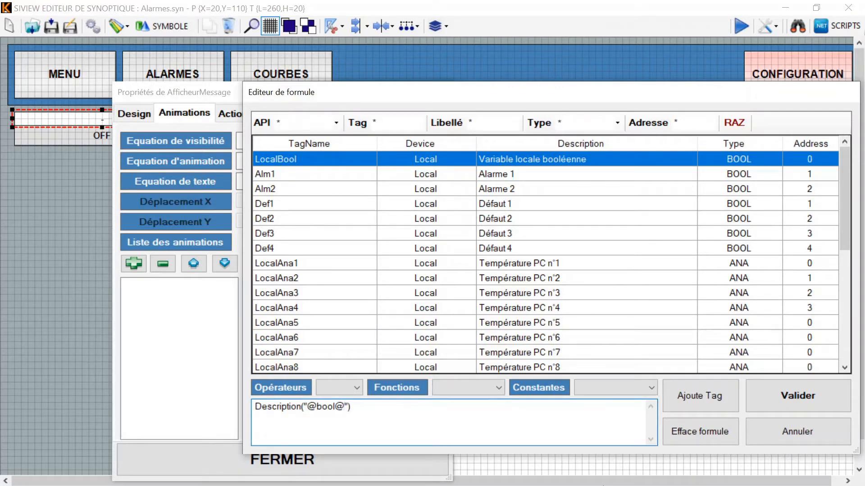
left_click(765, 398)
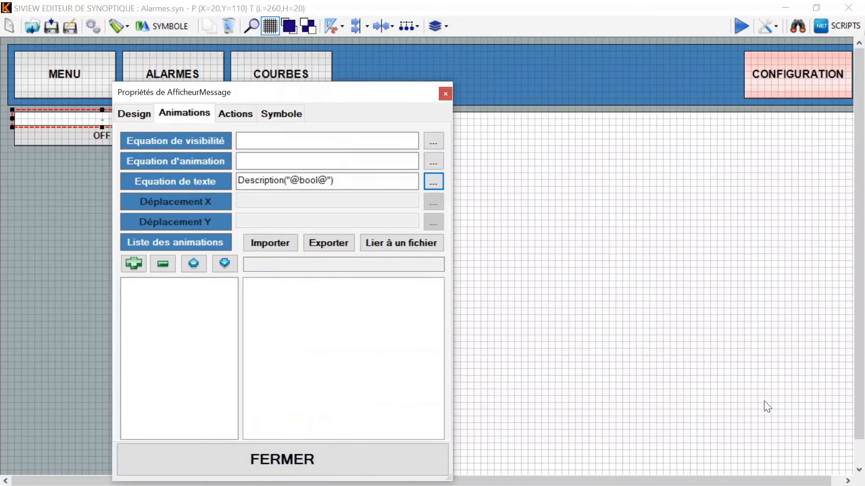
left_click(290, 459)
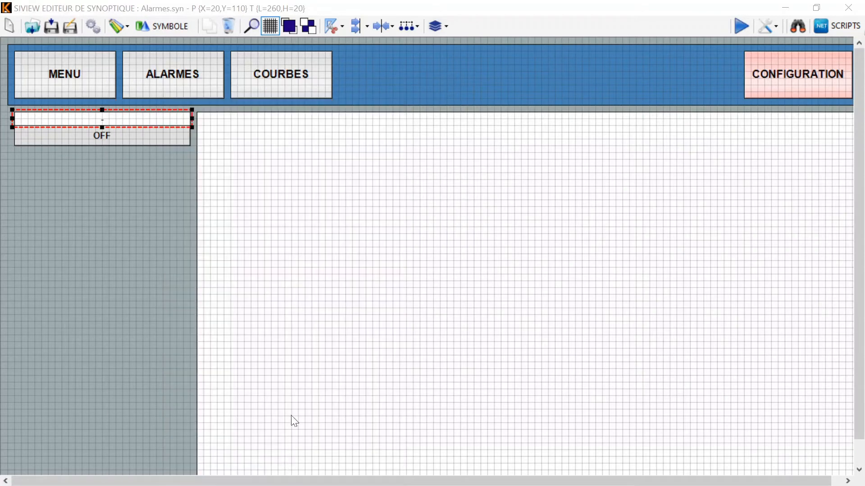
Create a symbol from the OFF display and the description display together, saved as AfficheurBool in the Symbols folder.
left_click(109, 136)
right_click(113, 135)
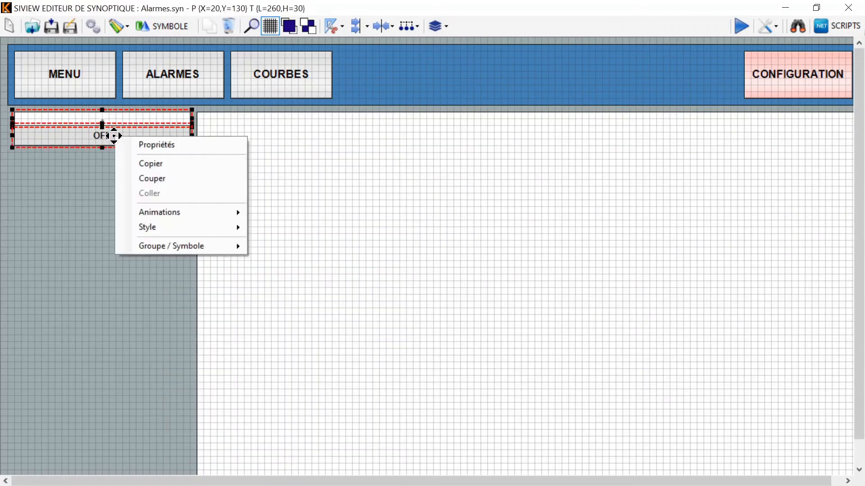
mouse_move(207, 246)
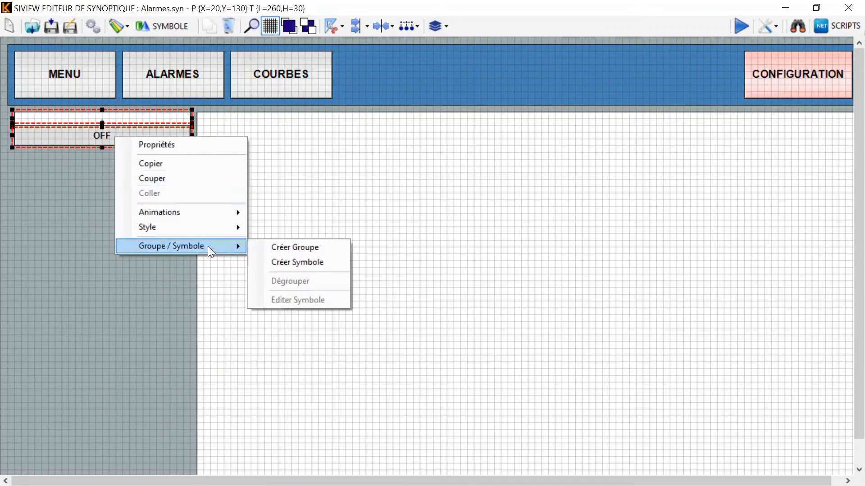
left_click(316, 263)
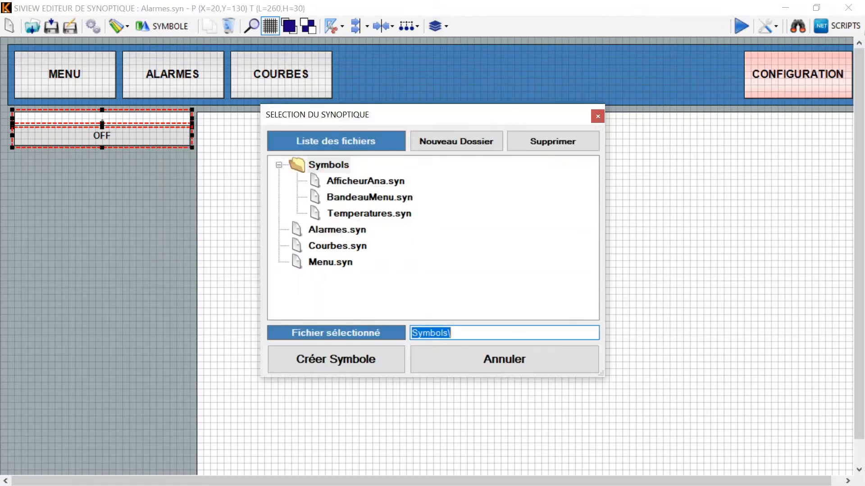
left_click(488, 333)
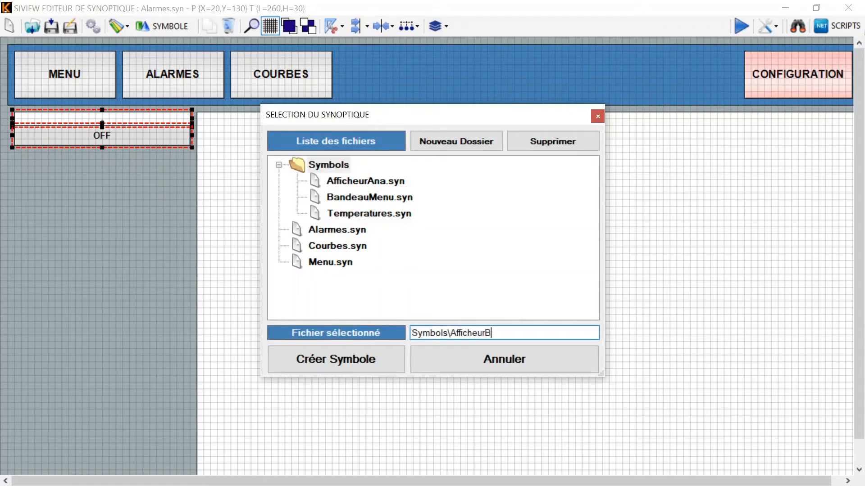
type("AfficheurBool")
left_click(326, 355)
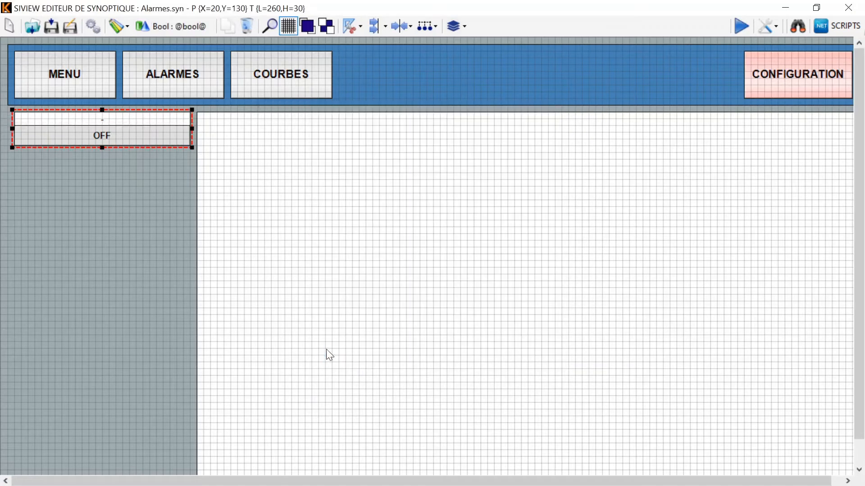
Assign the variable Alm1 to the AfficheurBool symbol's Bool substitution parameter.
double_click(108, 134)
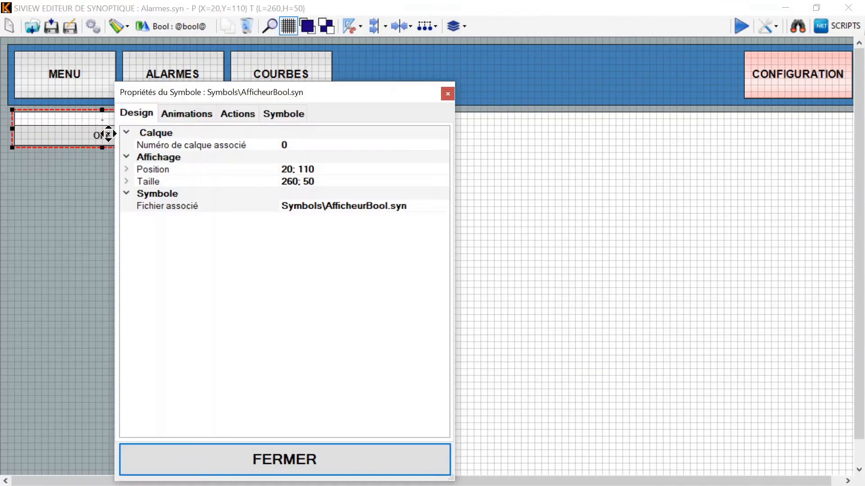
left_click(285, 112)
left_click(342, 209)
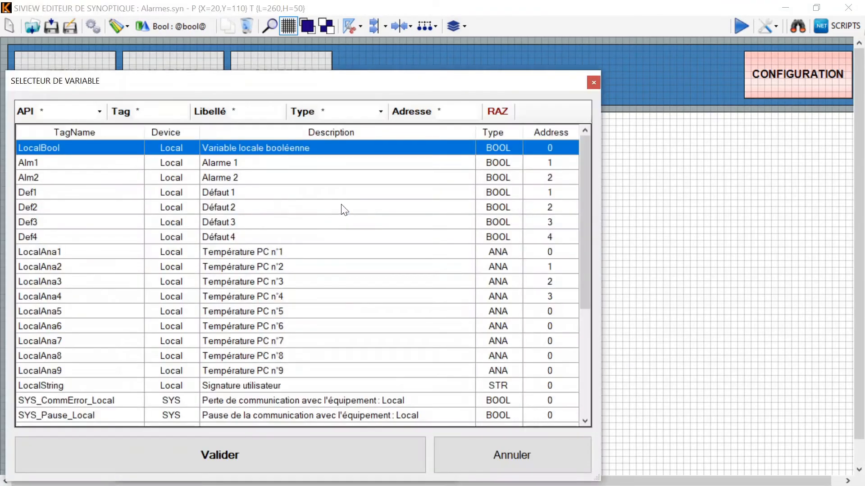
scroll(148, 263, "down", 1)
scroll(149, 270, "up", 1)
double_click(42, 165)
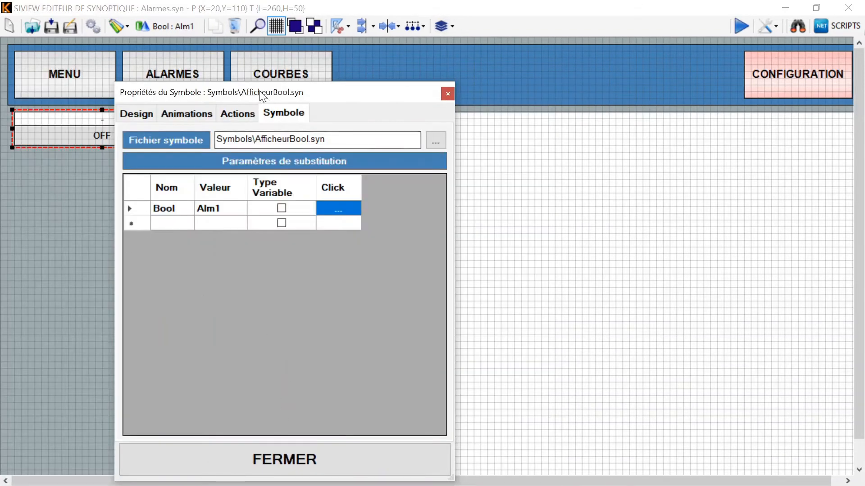
Duplicate the AfficheurBool symbol directly below the original at Y=170 and set the copy's Bool parameter to Alm2.
left_click_drag(260, 92, 429, 119)
left_click(128, 133)
left_click_drag(127, 133, 119, 168)
left_click(399, 232)
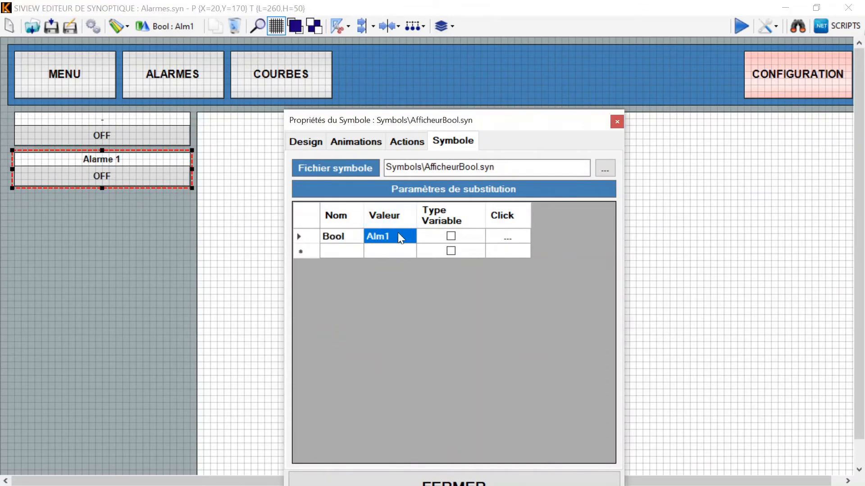
left_click(399, 232)
left_click(398, 230)
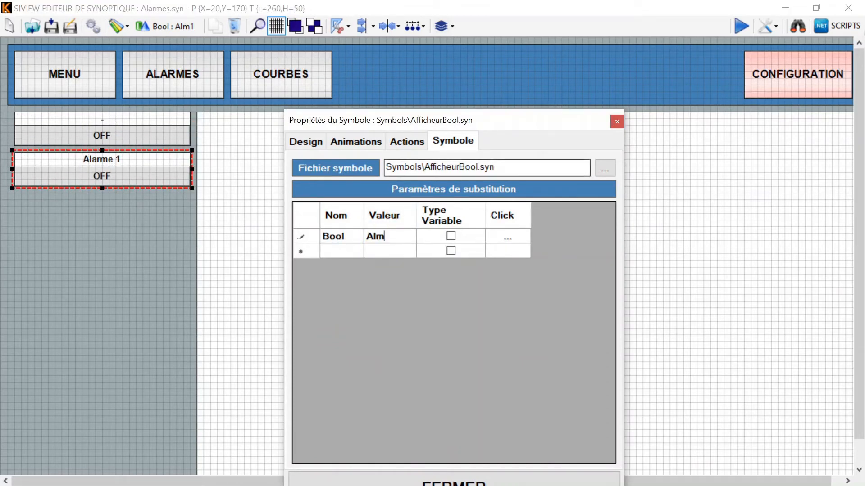
type("2")
key("Return")
Stack four more copies of the Alm2 symbol in the column below it, spaced 60 apart down to Y=410.
left_click_drag(101, 168, 89, 293)
key("ctrl+v")
key("ctrl+v")
left_click_drag(97, 242, 91, 234)
left_click_drag(79, 315, 102, 330)
key("ctrl+v")
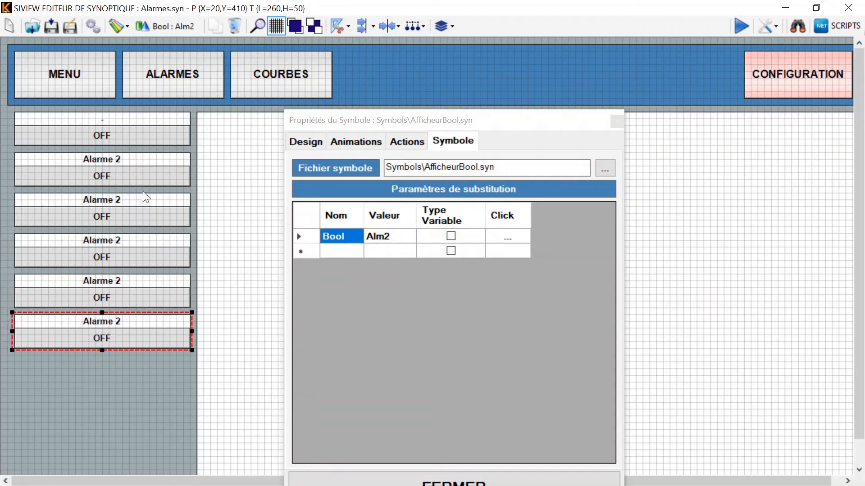
Set the Bool parameter of the third symbol in the column to Def1.
left_click(129, 204)
left_click(389, 236)
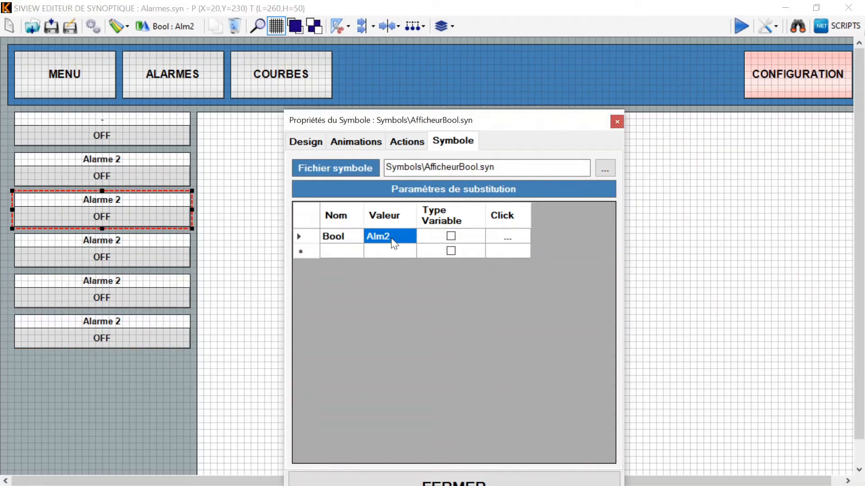
left_click(388, 236)
left_click_drag(383, 236, 430, 243)
left_click_drag(394, 237, 345, 236)
type("Def1")
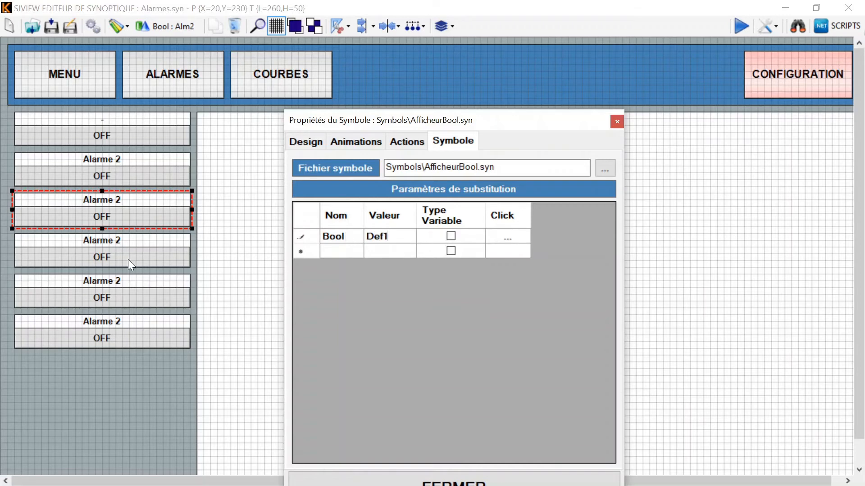
Set the Bool parameter of the fourth symbol in the column to Def2.
left_click(128, 259)
left_click(399, 235)
left_click(400, 234)
type("De")
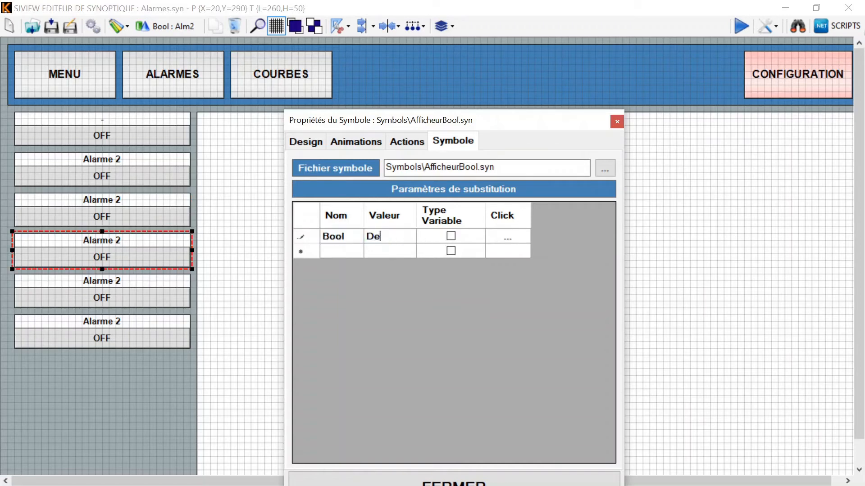
Set the Bool parameter of the fifth symbol in the column to Def3 and close its properties.
left_click(113, 291)
left_click(399, 238)
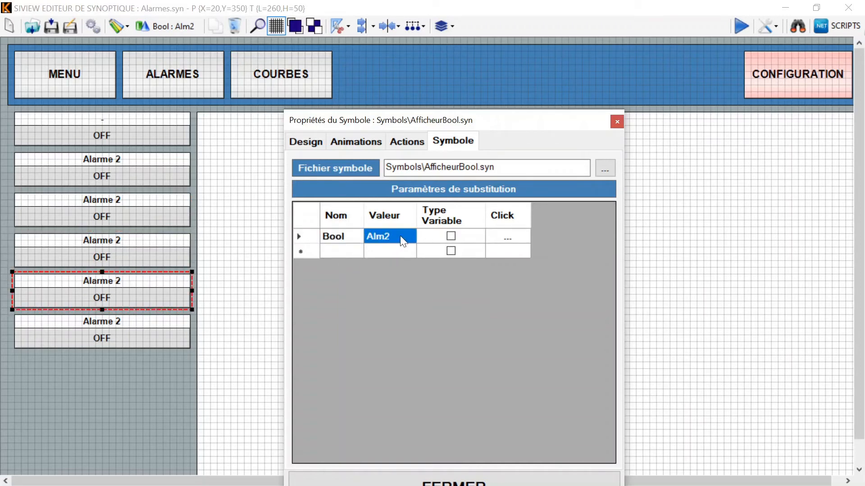
left_click(400, 238)
type("Def3")
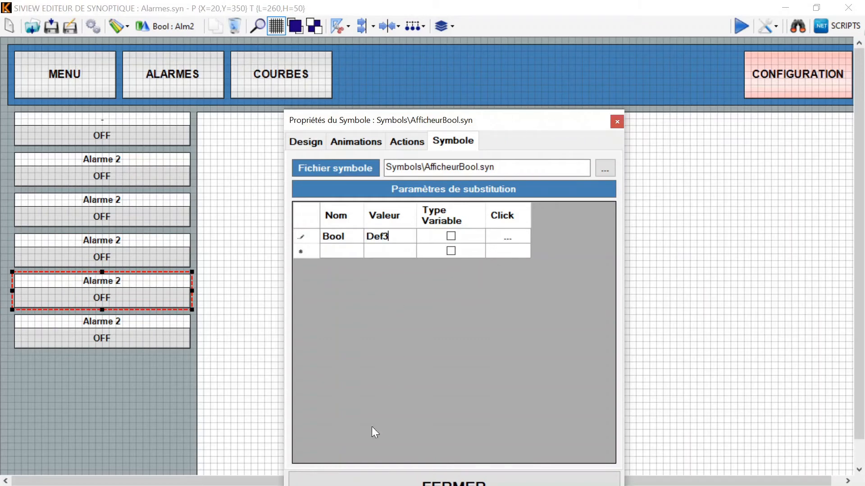
left_click(454, 480)
Delete the surplus sixth symbol at the end of the column and save the Alarmes synoptic.
left_click(129, 331)
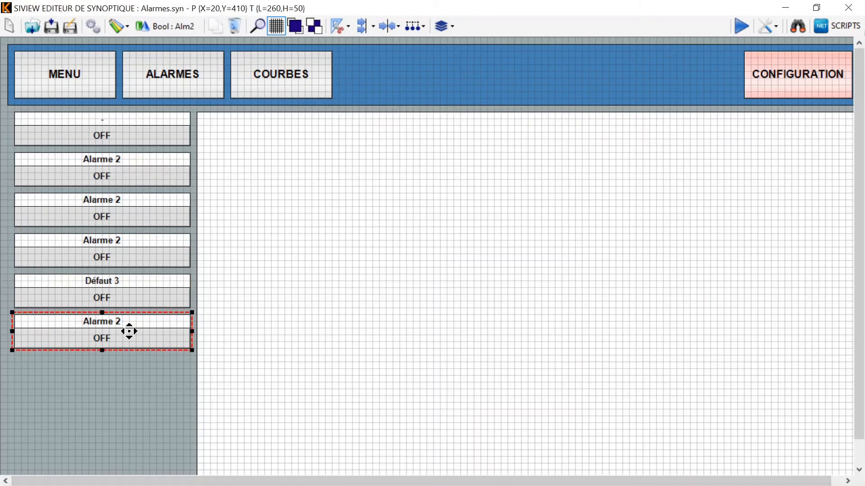
key("Delete")
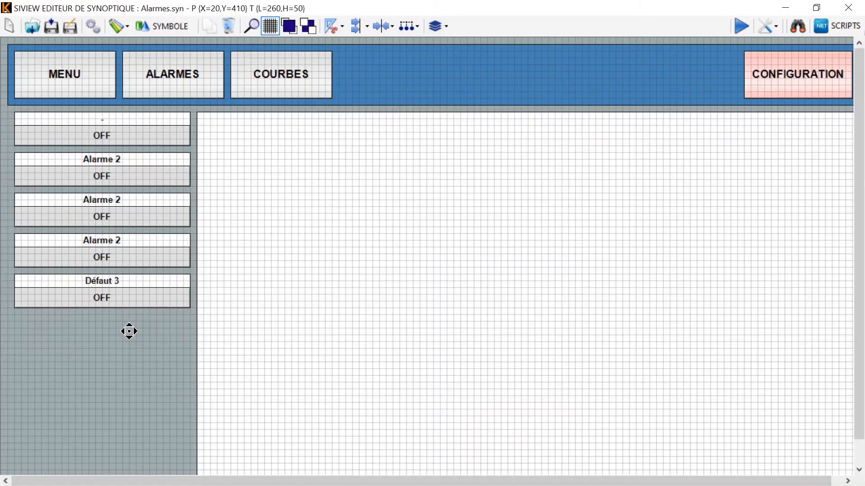
left_click(51, 27)
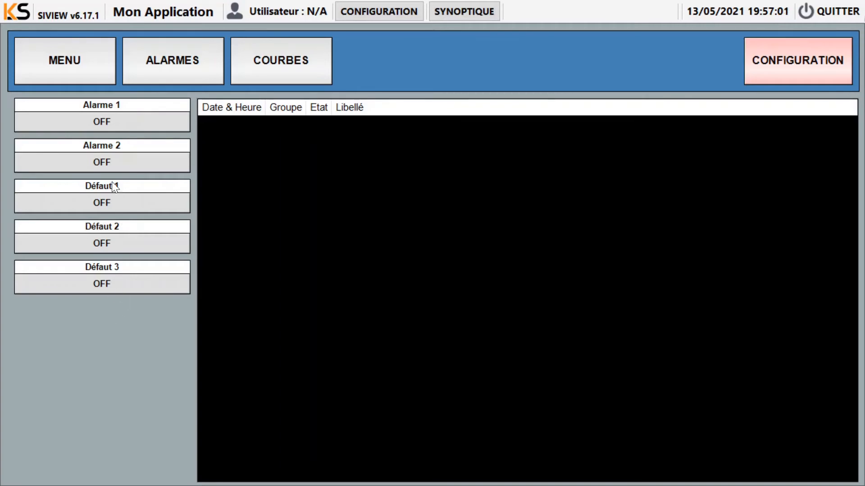
Test the running synoptic by switching on Alarme 1, Alarme 2 and Défaut 1 to 3.
left_click(116, 127)
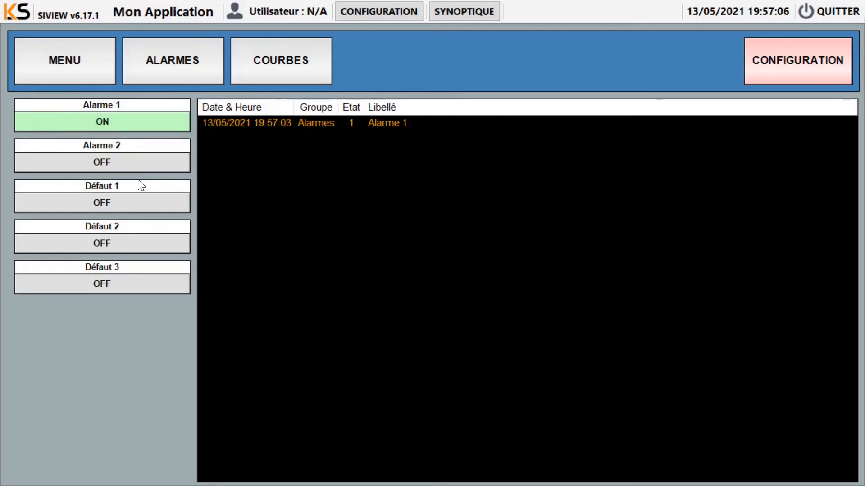
left_click(111, 172)
left_click(112, 171)
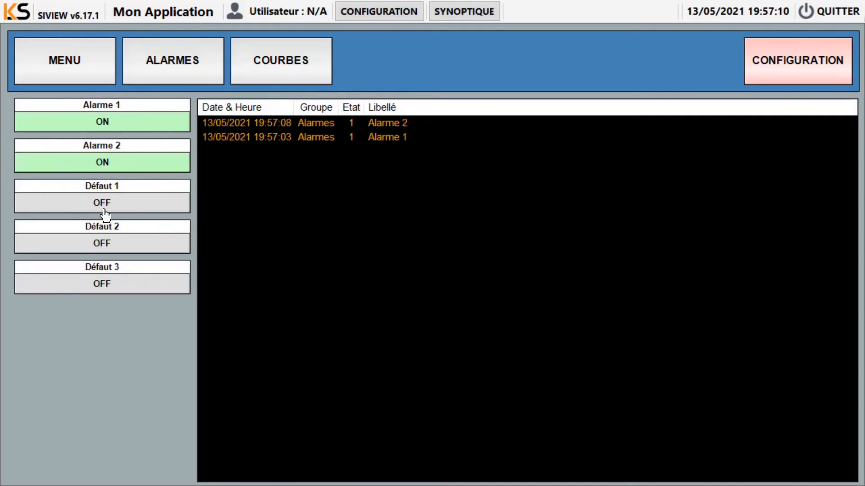
left_click(104, 244)
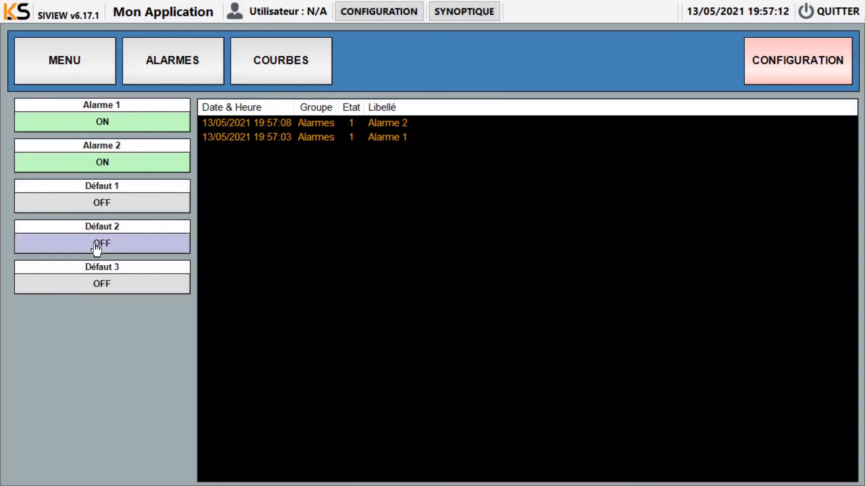
left_click(101, 291)
left_click(129, 203)
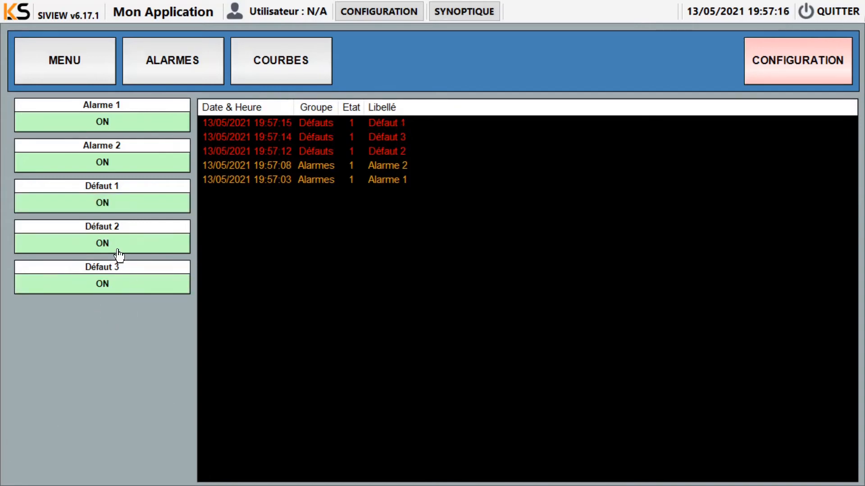
Switch the alarm and fault toggles back off to test that their entries clear from the alarm list.
left_click(118, 249)
left_click(122, 205)
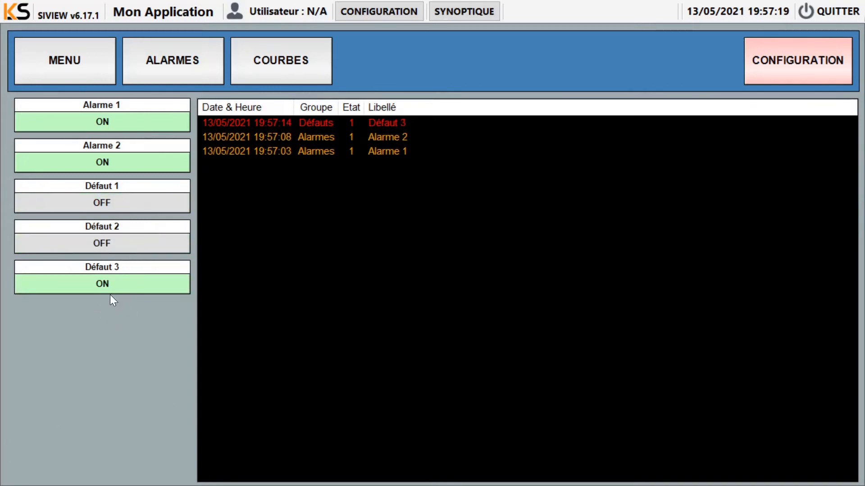
left_click(110, 167)
left_click(117, 123)
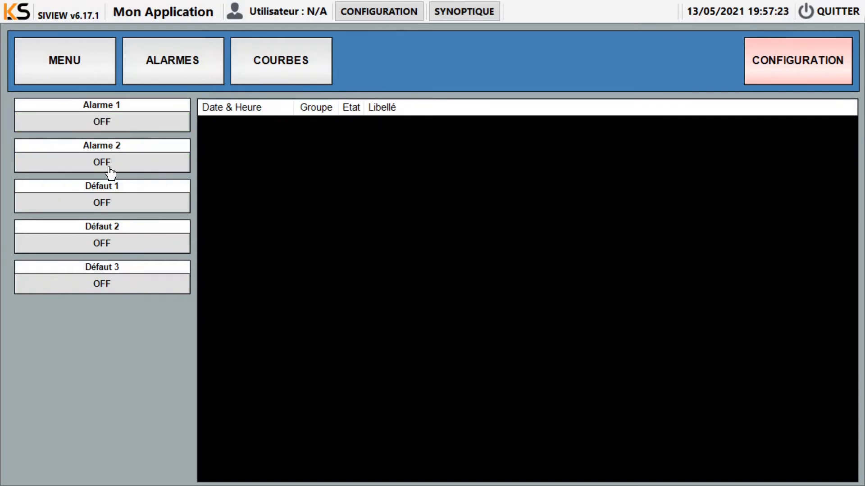
Switch both alarms and all three faults on again to check the alarm list.
left_click(113, 160)
left_click(112, 124)
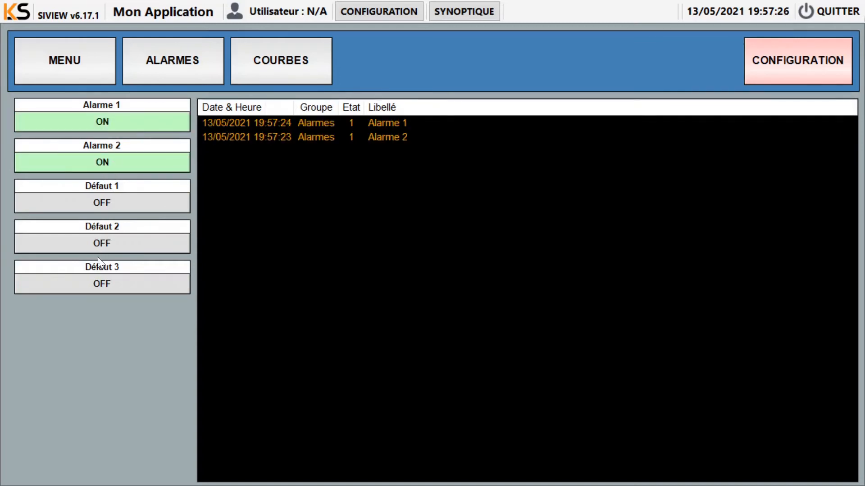
left_click(95, 246)
left_click(109, 206)
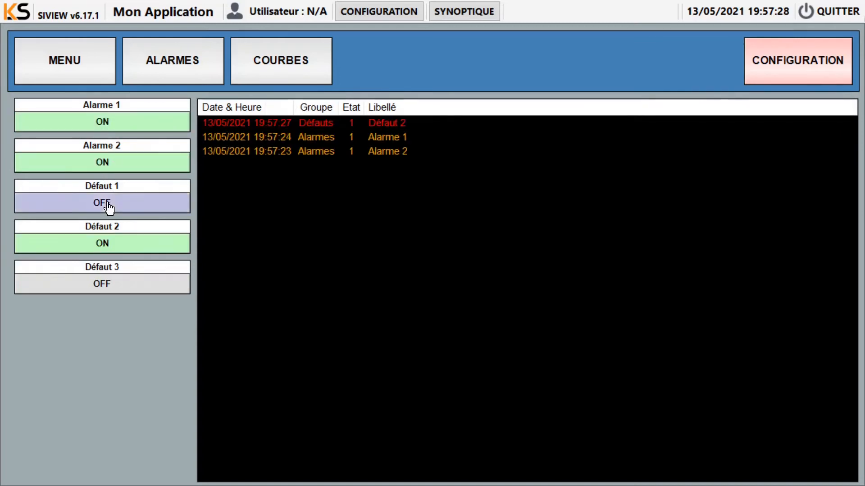
left_click(100, 291)
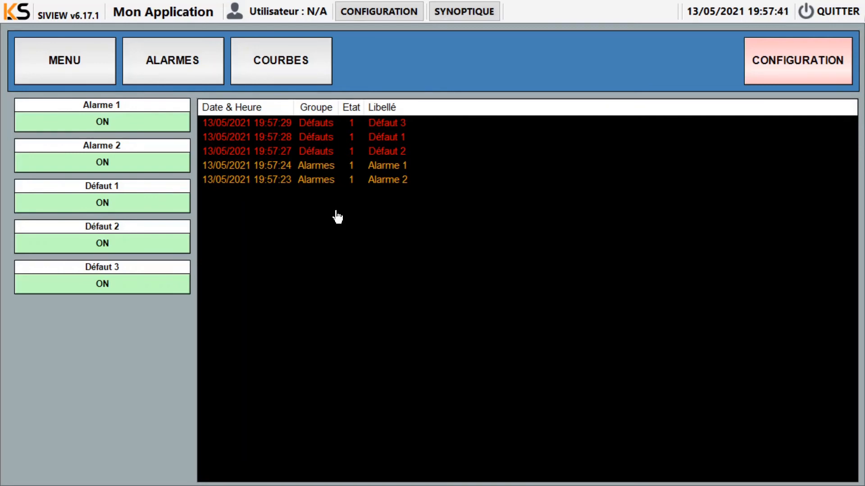
Return to the synoptic editor and check the alarm list control's properties, including its alarm colours and filters.
left_click(464, 11)
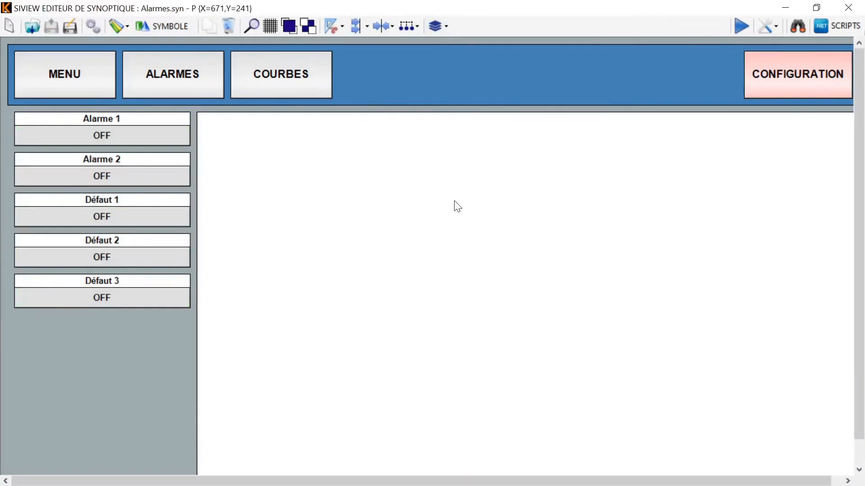
double_click(455, 204)
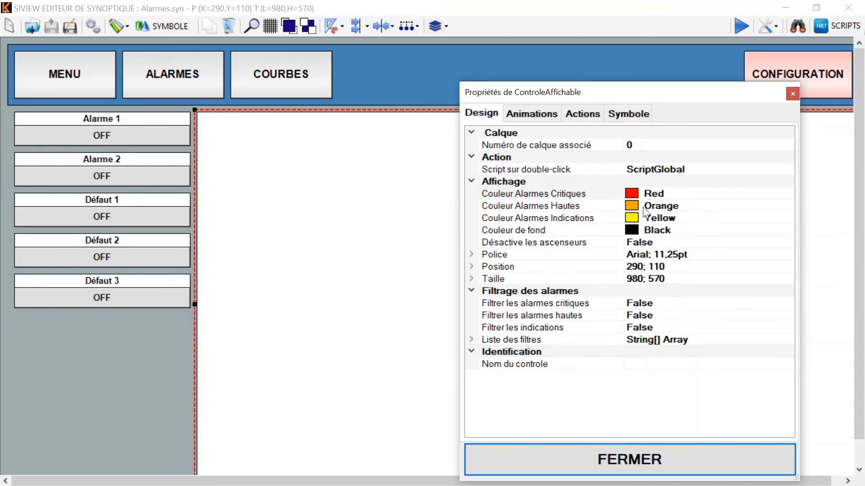
left_click(540, 459)
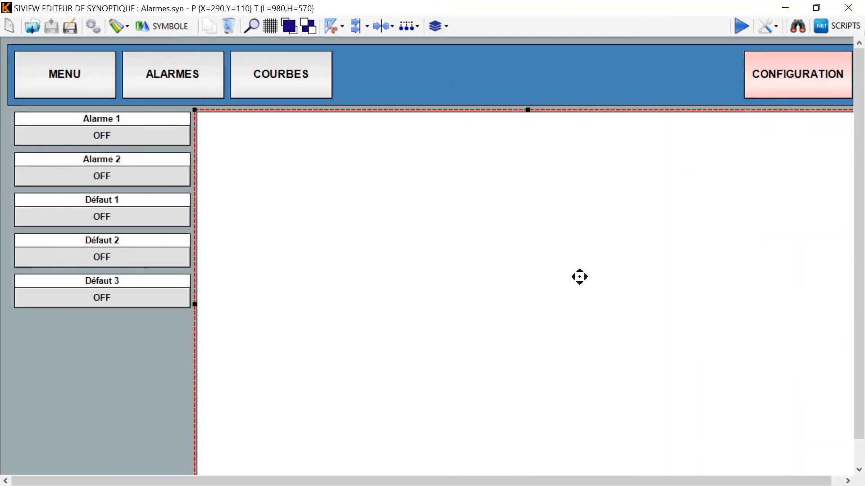
Narrow the alarm list control to about half its width from its outer edge, keeping the toggle-side edge in place.
left_click_drag(200, 482, 315, 483)
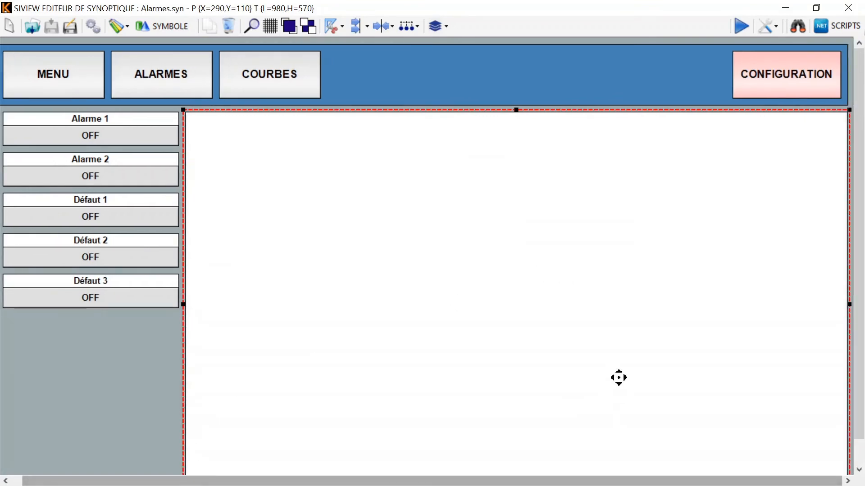
left_click_drag(847, 304, 515, 331)
left_click(604, 292)
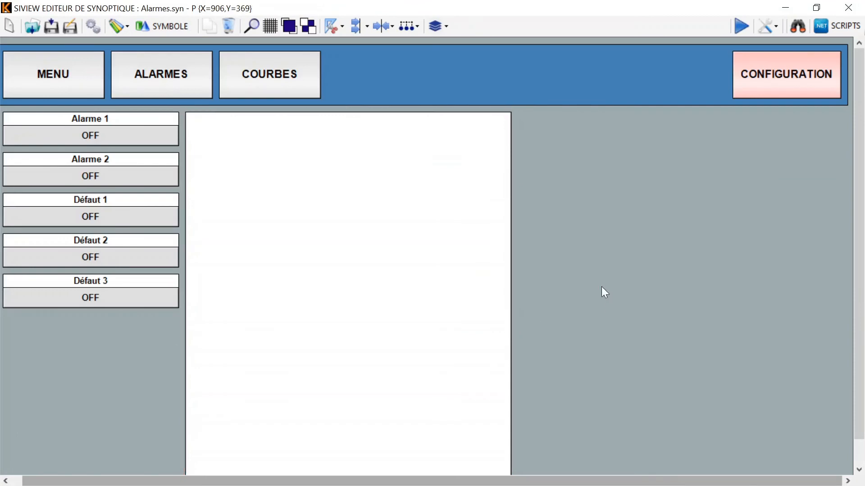
Insert an alarm history control from the alarm-management controls beside the alarm list and narrow it to 502 wide.
left_click(124, 28)
mouse_move(196, 187)
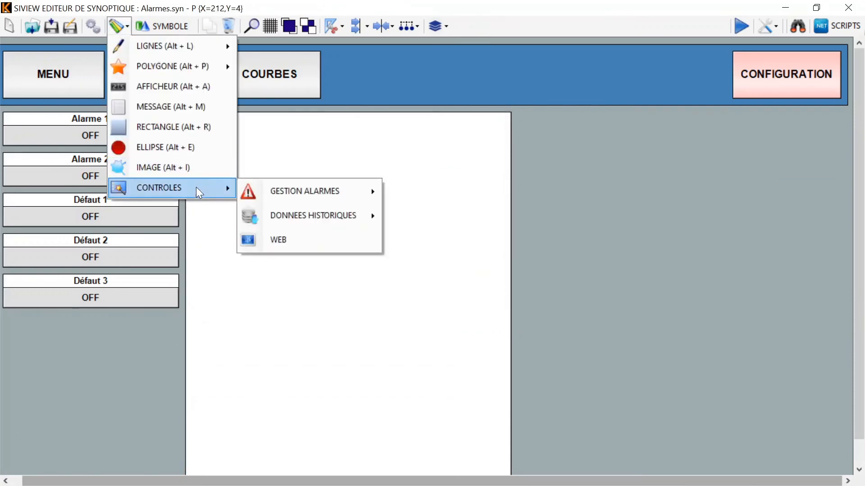
mouse_move(315, 189)
left_click(439, 211)
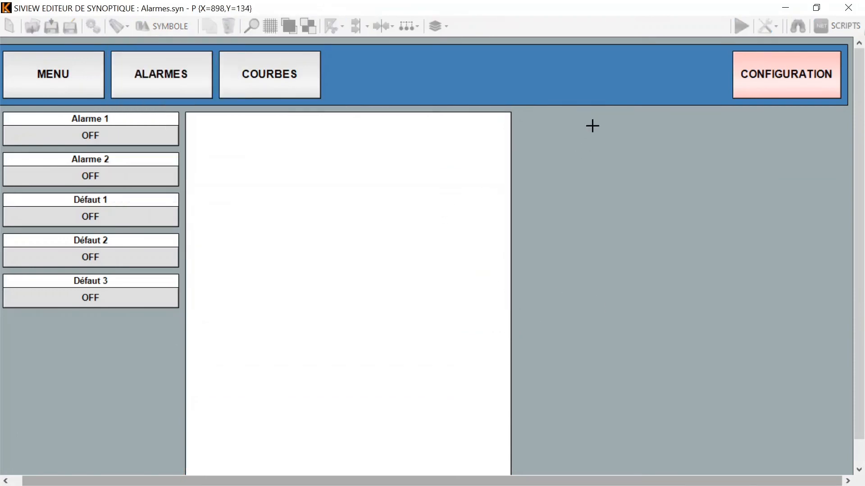
left_click(862, 194)
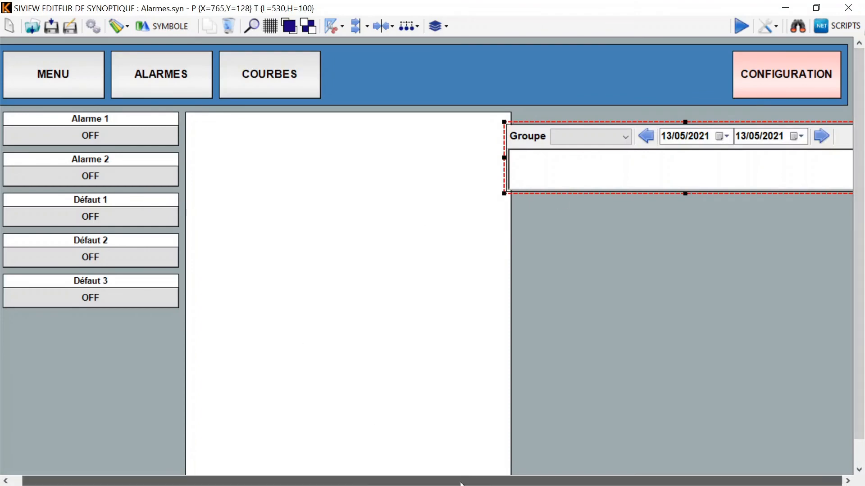
left_click_drag(766, 148, 847, 139)
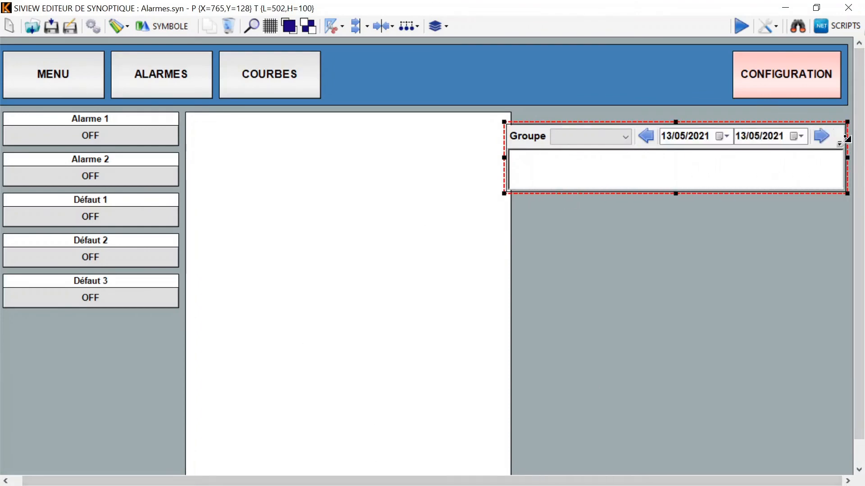
Using the grid, enlarge the history control to the alarm list's full height and narrow the list to 390 wide so they sit side by side.
left_click(270, 26)
left_click_drag(640, 152, 644, 140)
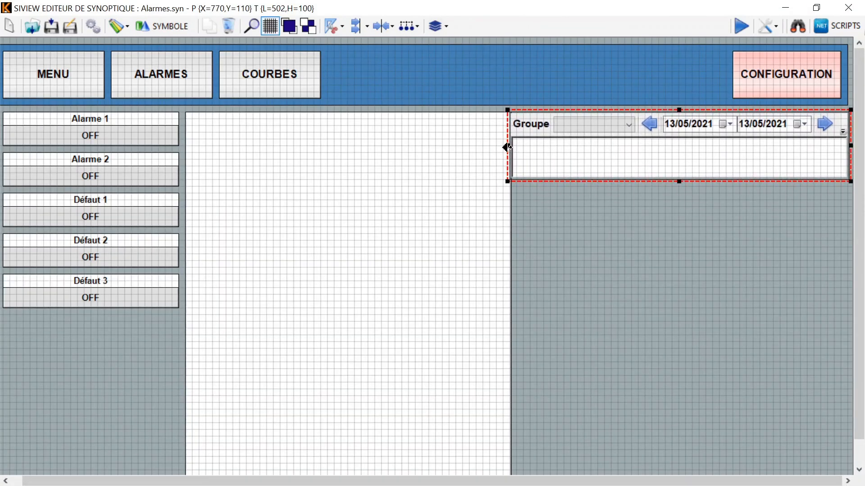
left_click_drag(507, 147, 452, 146)
left_click_drag(651, 182, 656, 469)
left_click(253, 198)
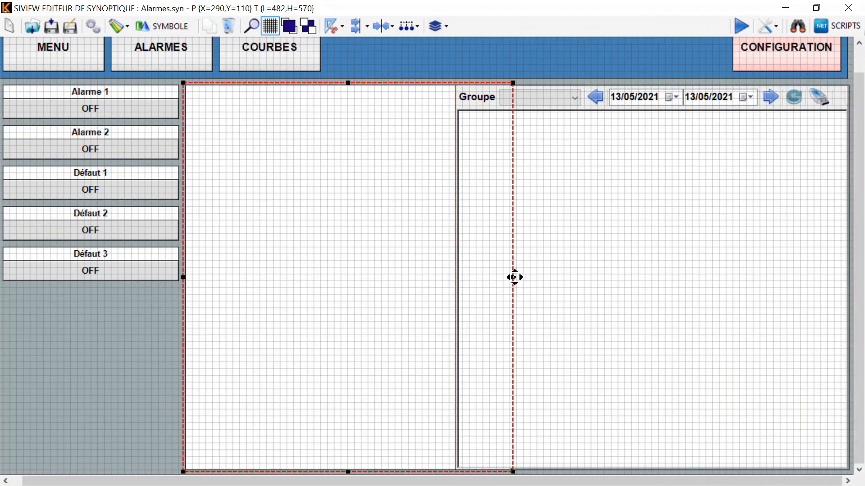
left_click_drag(513, 278, 452, 278)
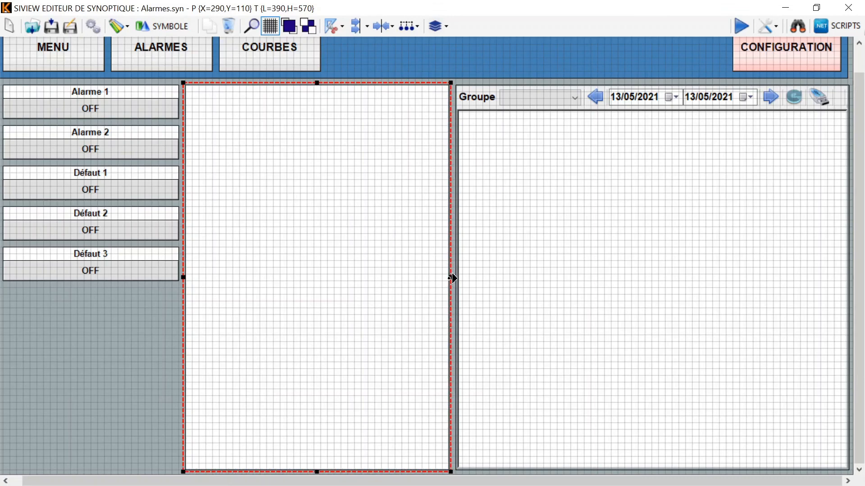
Group the five alarm and fault toggles and narrow the group to about three quarters of its width from the list-side edge.
left_click(2, 332)
left_click_drag(145, 220, 3, 82)
right_click(71, 91)
mouse_move(118, 204)
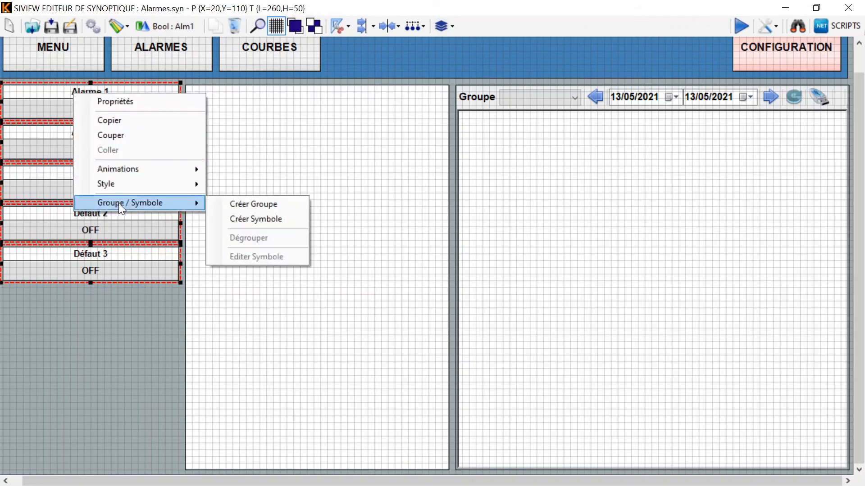
left_click(247, 204)
left_click_drag(181, 182, 135, 184)
Widen the alarm list to close the gap beside the toggle group, and save and close the synoptic.
left_click(205, 175)
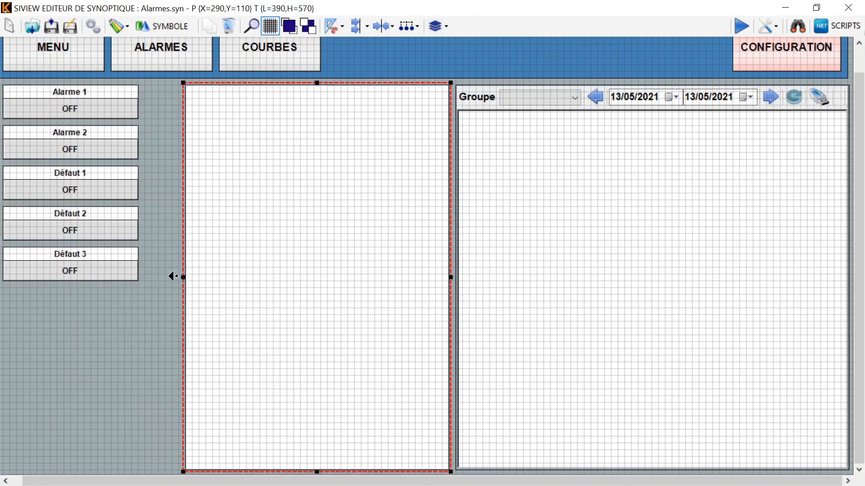
left_click_drag(181, 277, 141, 276)
left_click(139, 163)
left_click(56, 29)
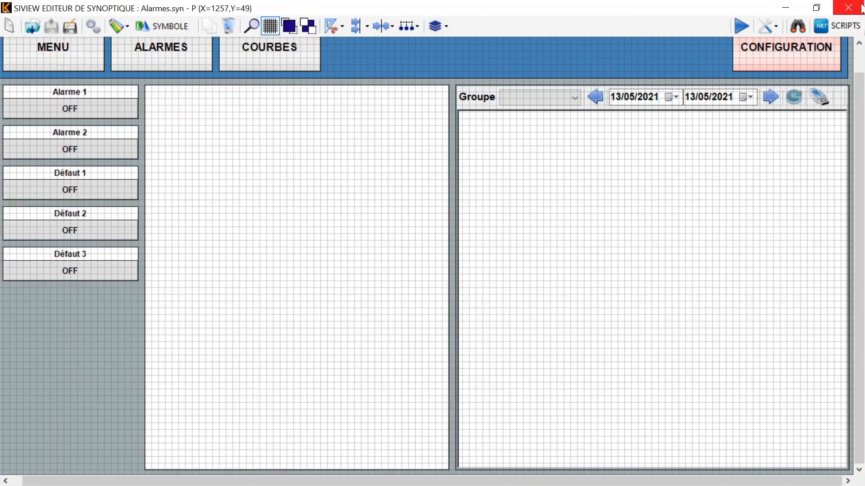
left_click(848, 7)
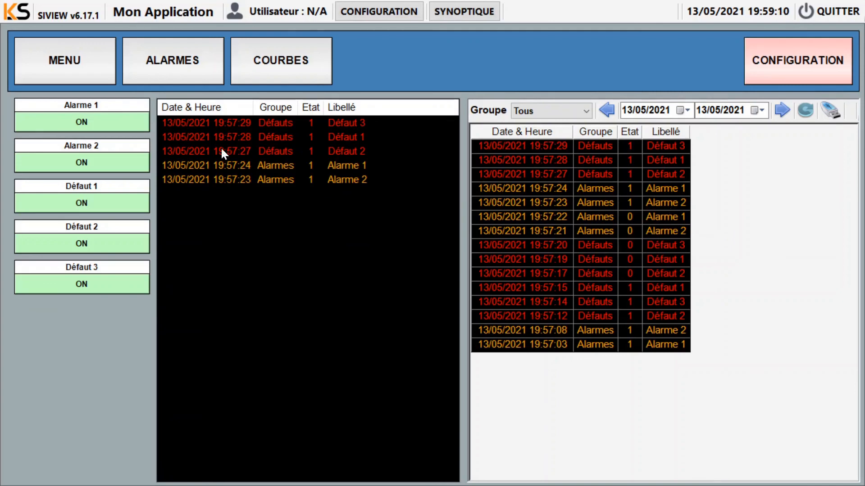
Switch Alarme 1 off and on several times, leaving it OFF, and refresh the alarm history.
left_click(103, 125)
left_click(107, 129)
left_click(107, 129)
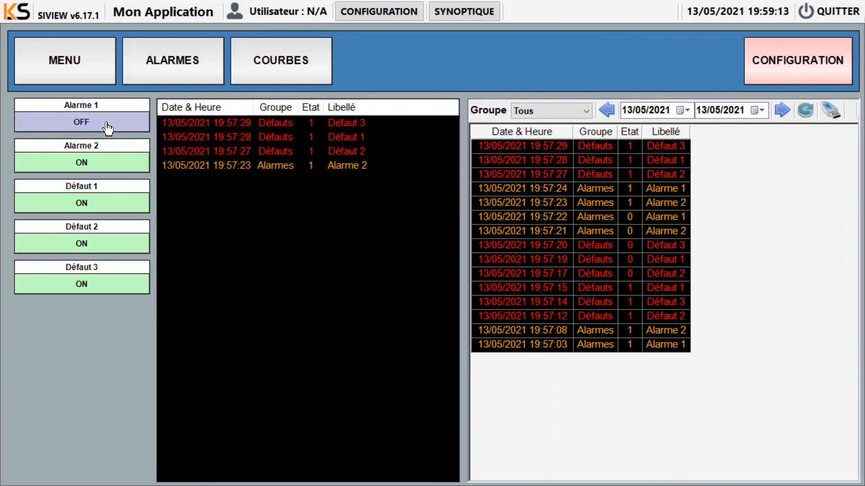
left_click(107, 128)
left_click(107, 128)
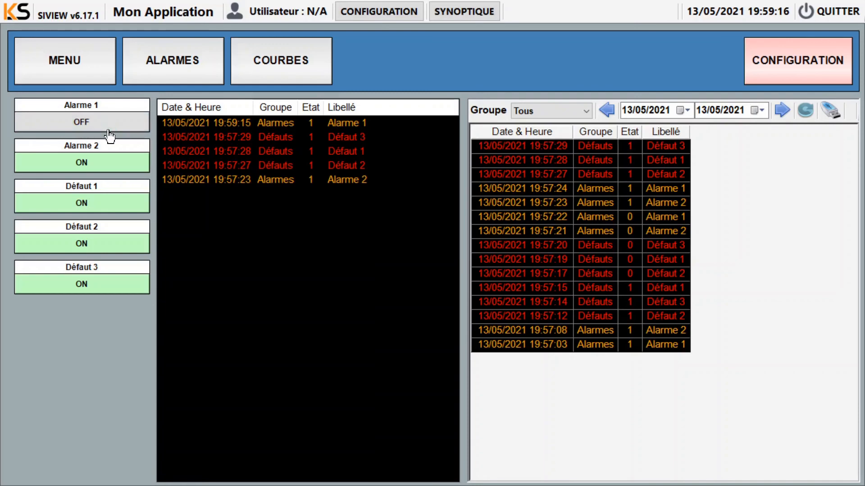
left_click(806, 110)
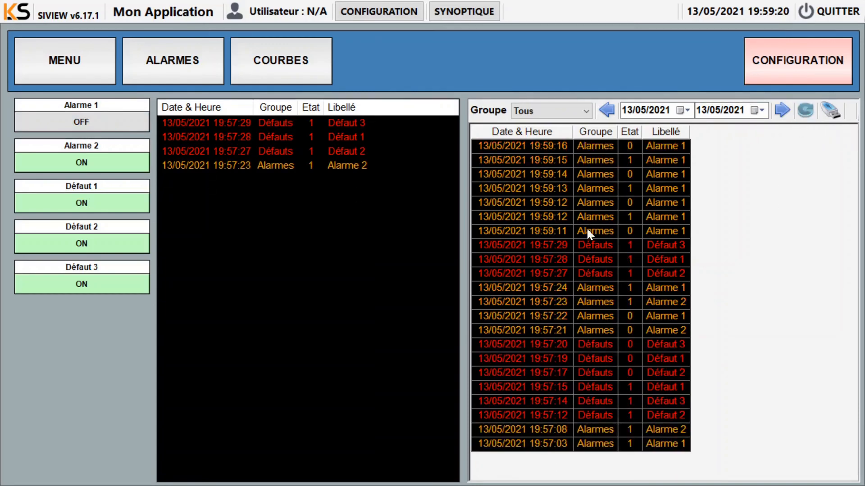